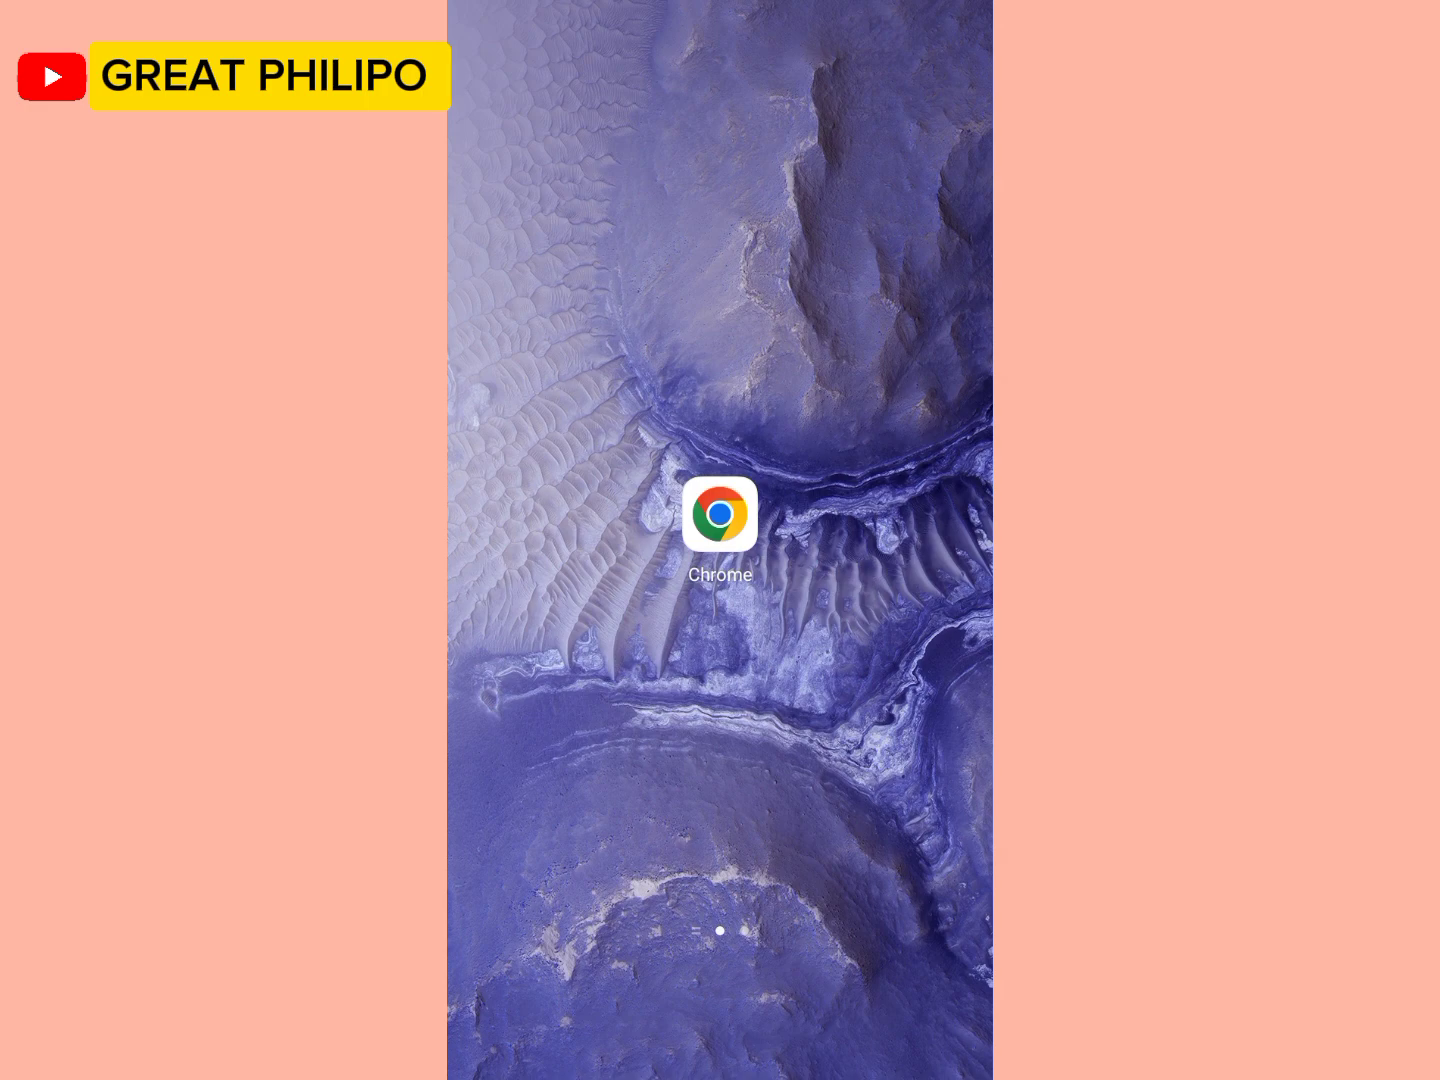
# Launch Chrome and load kofnet.co.za, correcting typos in the address
pyautogui.click(721, 515)
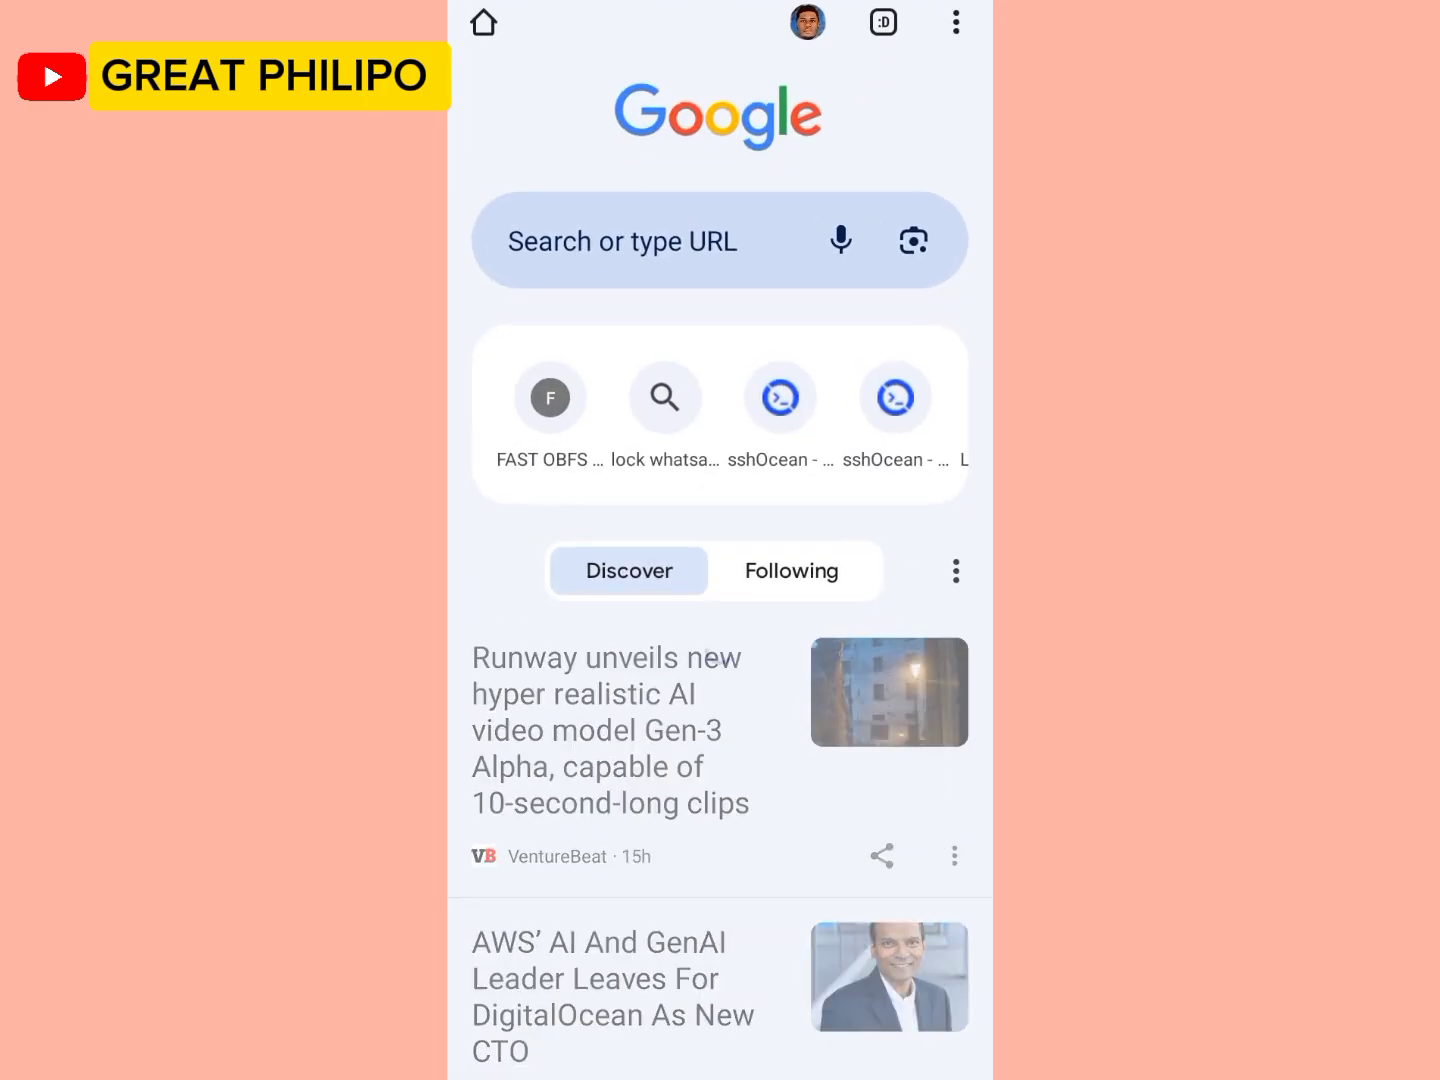
pyautogui.click(622, 240)
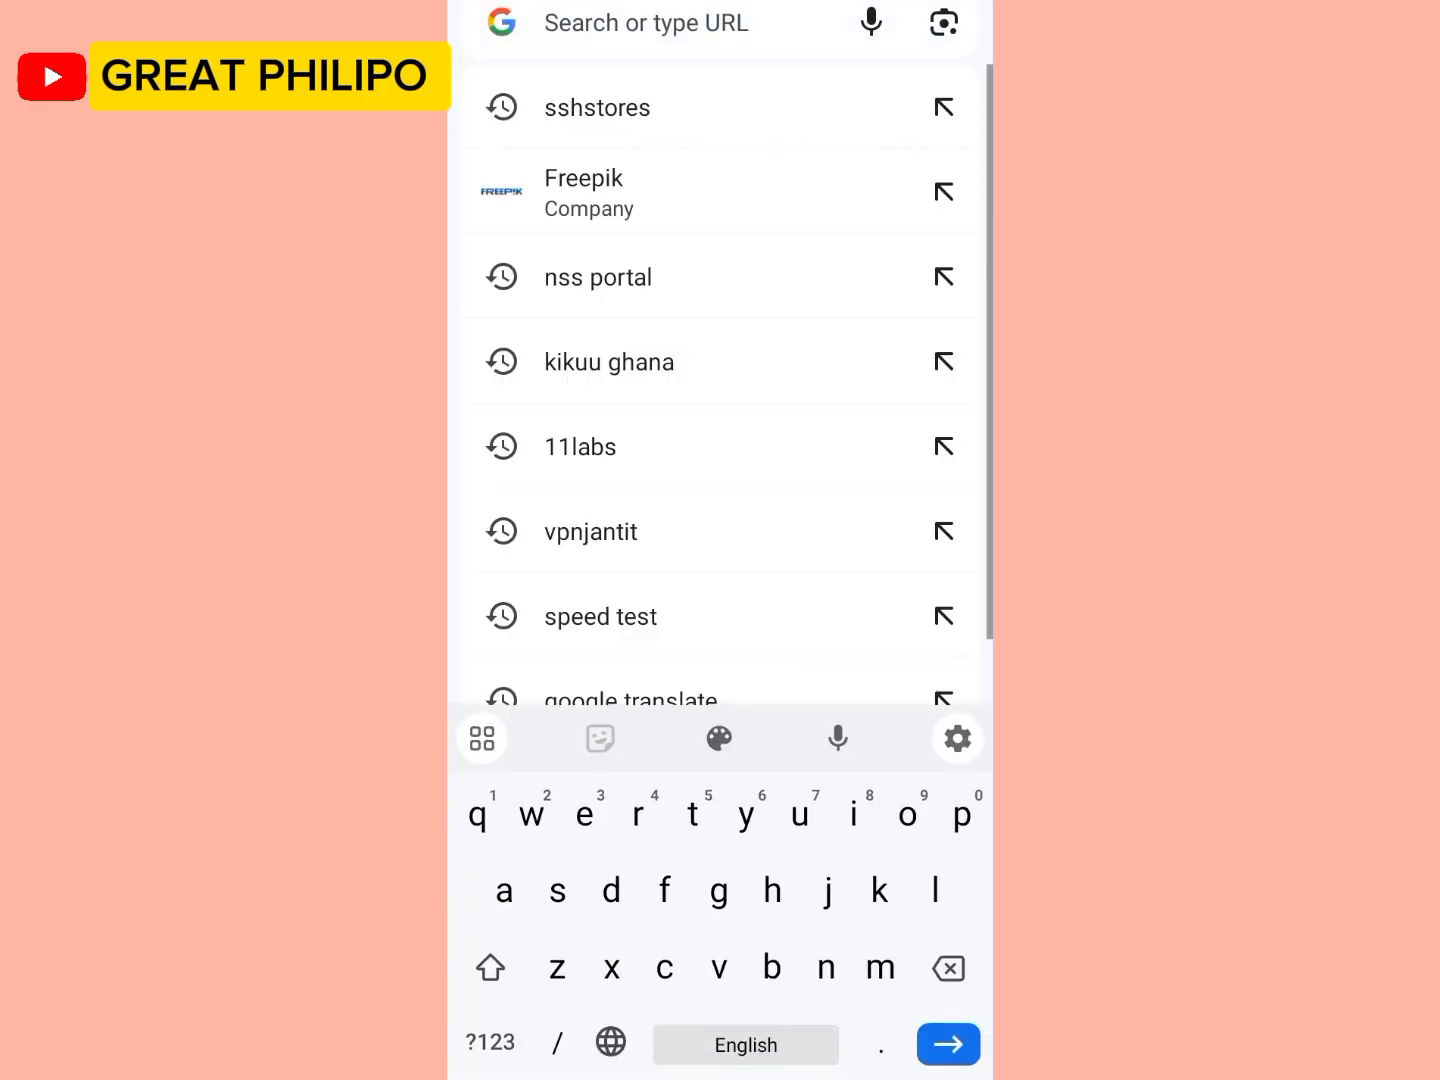
pyautogui.write('ko')
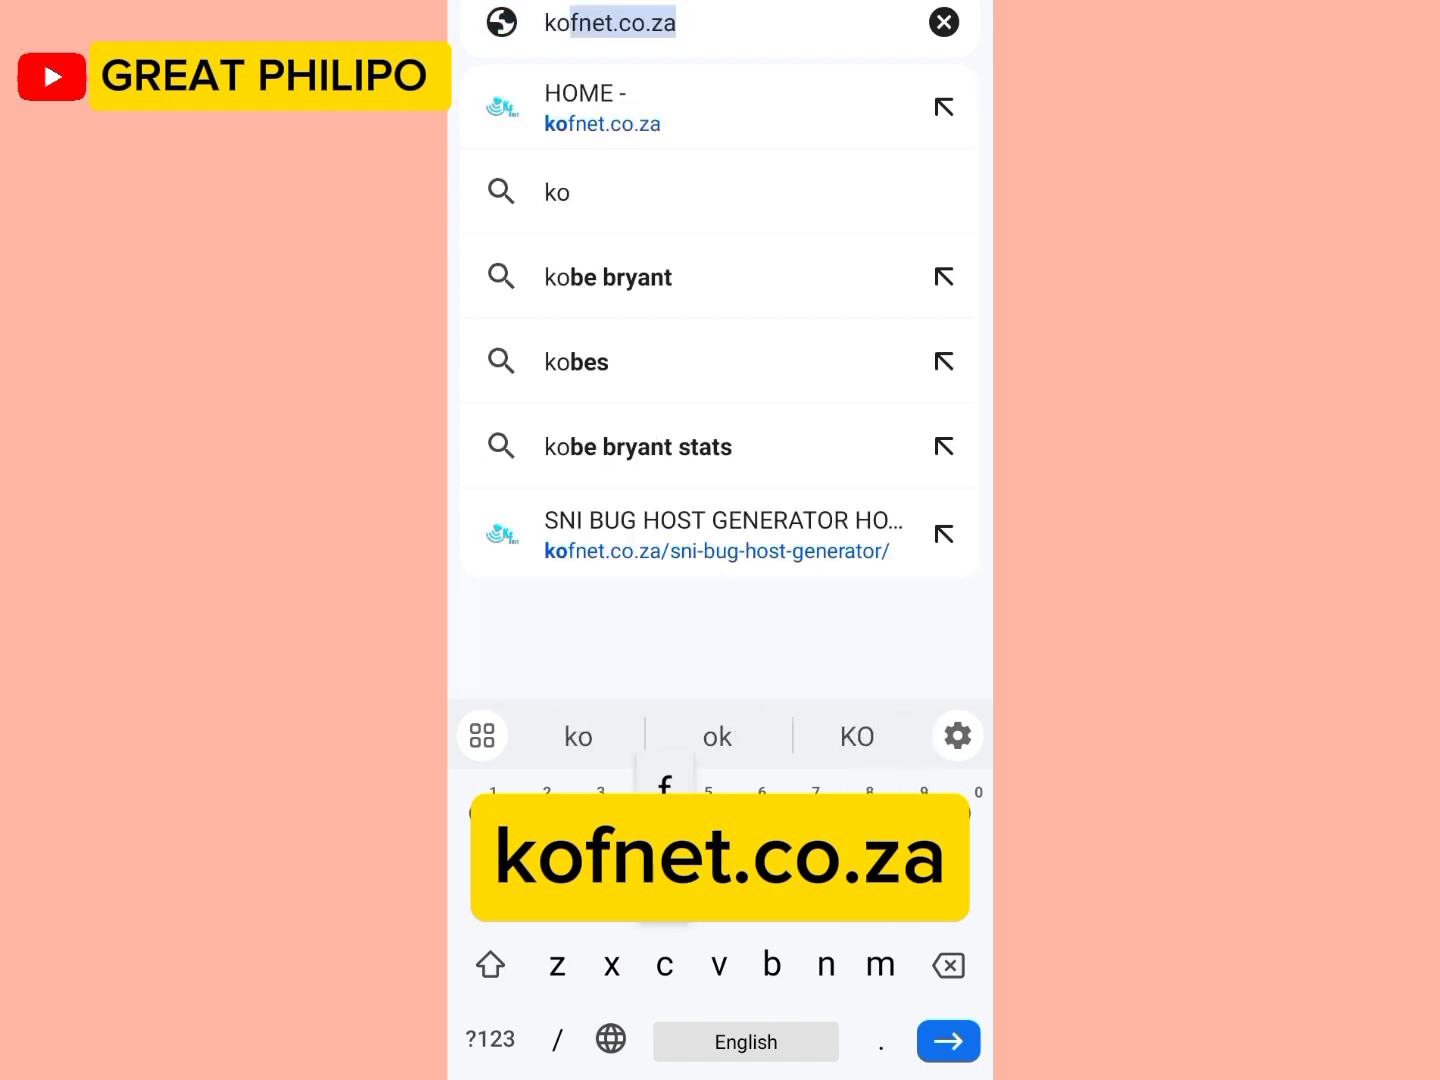
pyautogui.write('fne.')
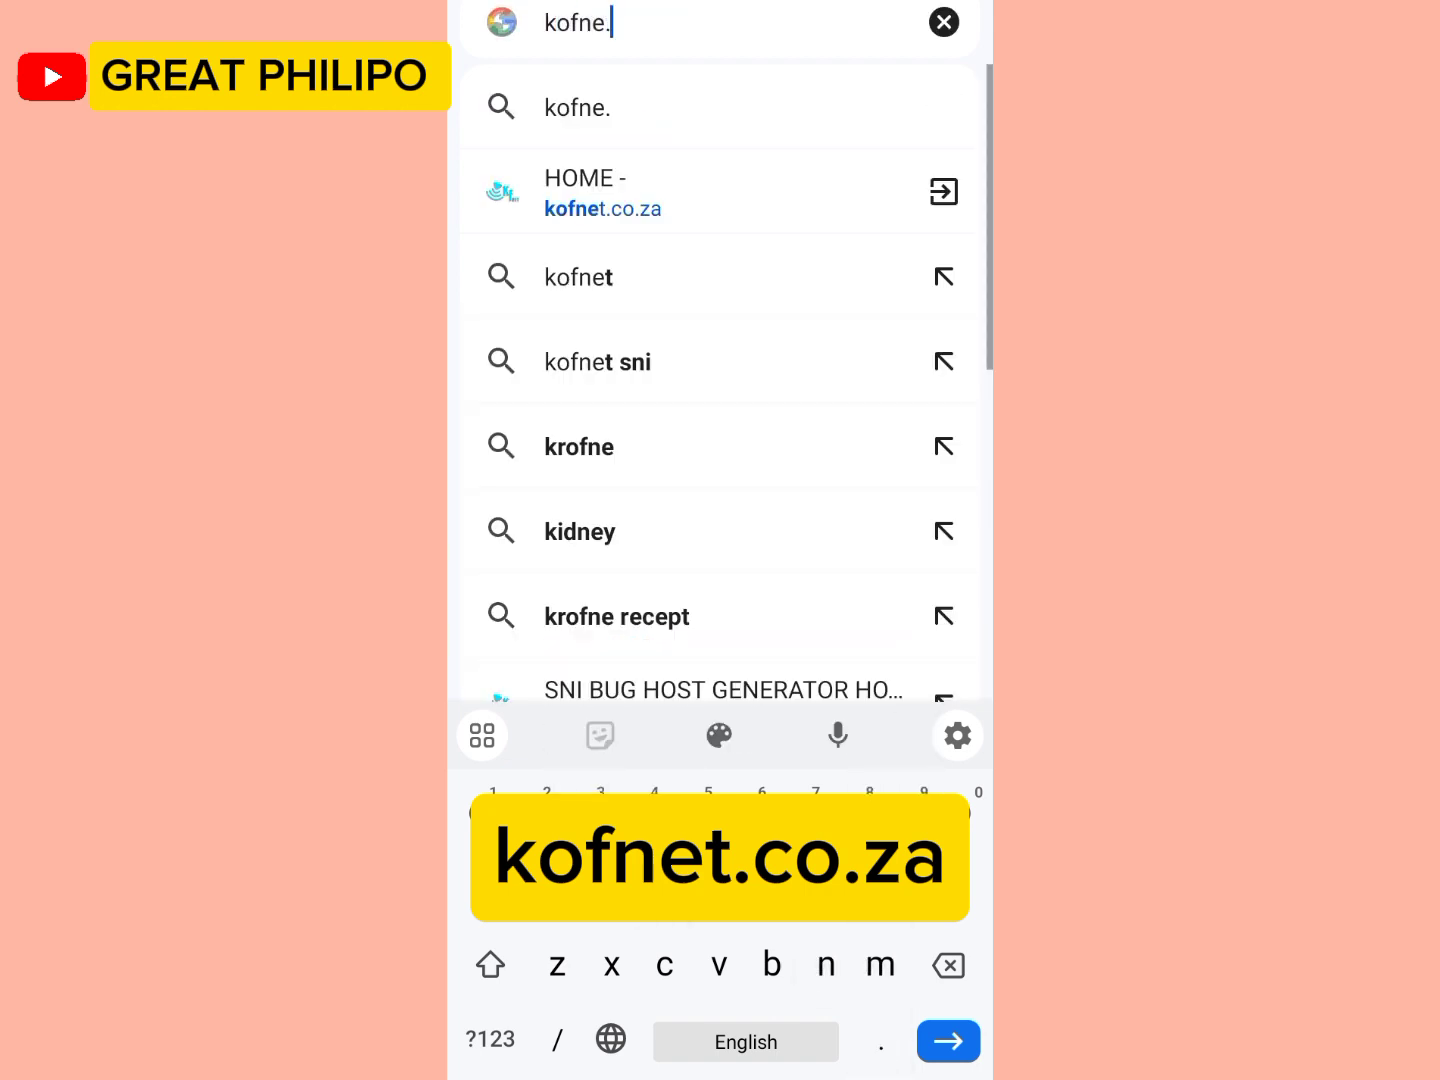
pyautogui.write('ci')
pyautogui.press('BackSpace')
pyautogui.press('BackSpace')
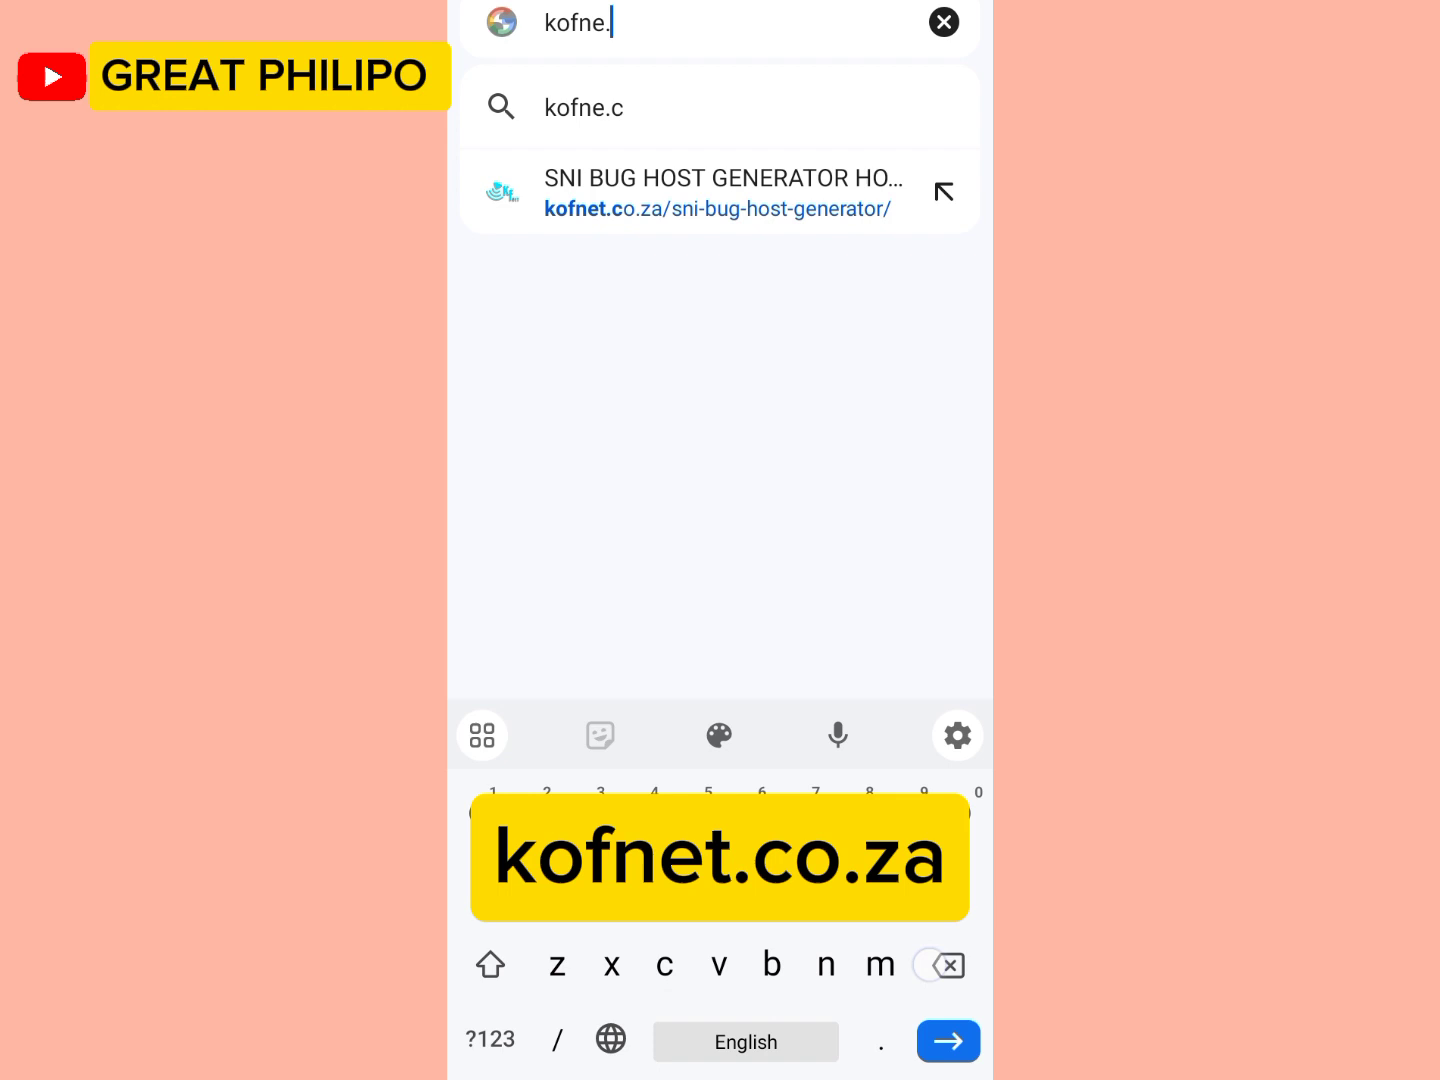
pyautogui.press('BackSpace')
pyautogui.write('t.')
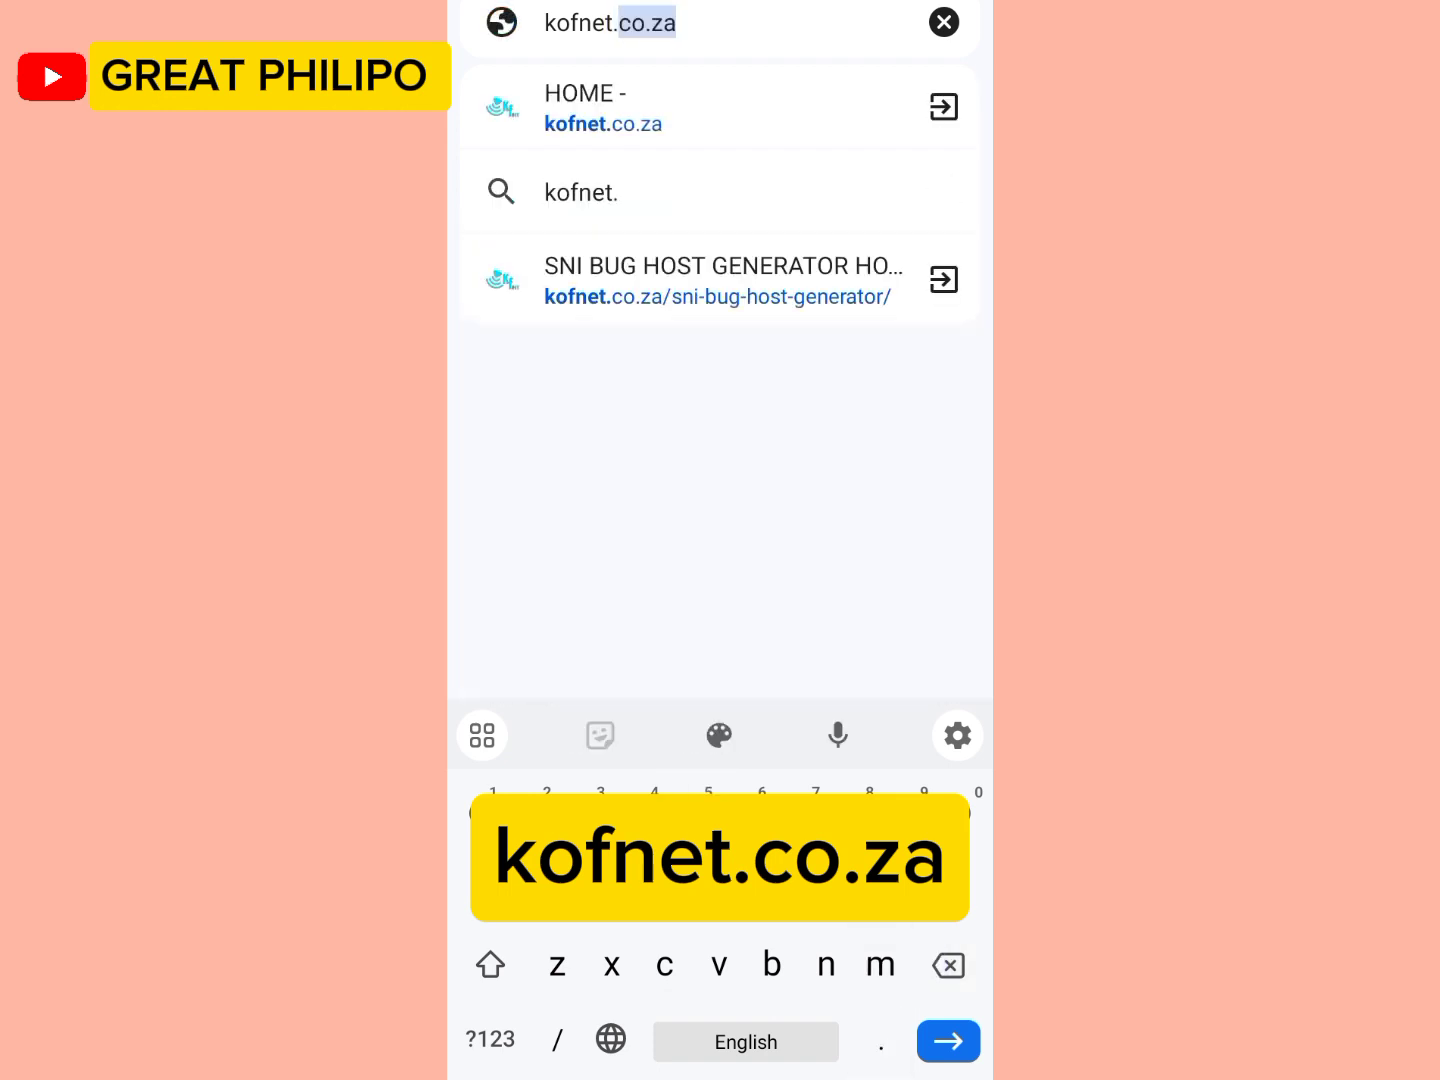
pyautogui.write('co.')
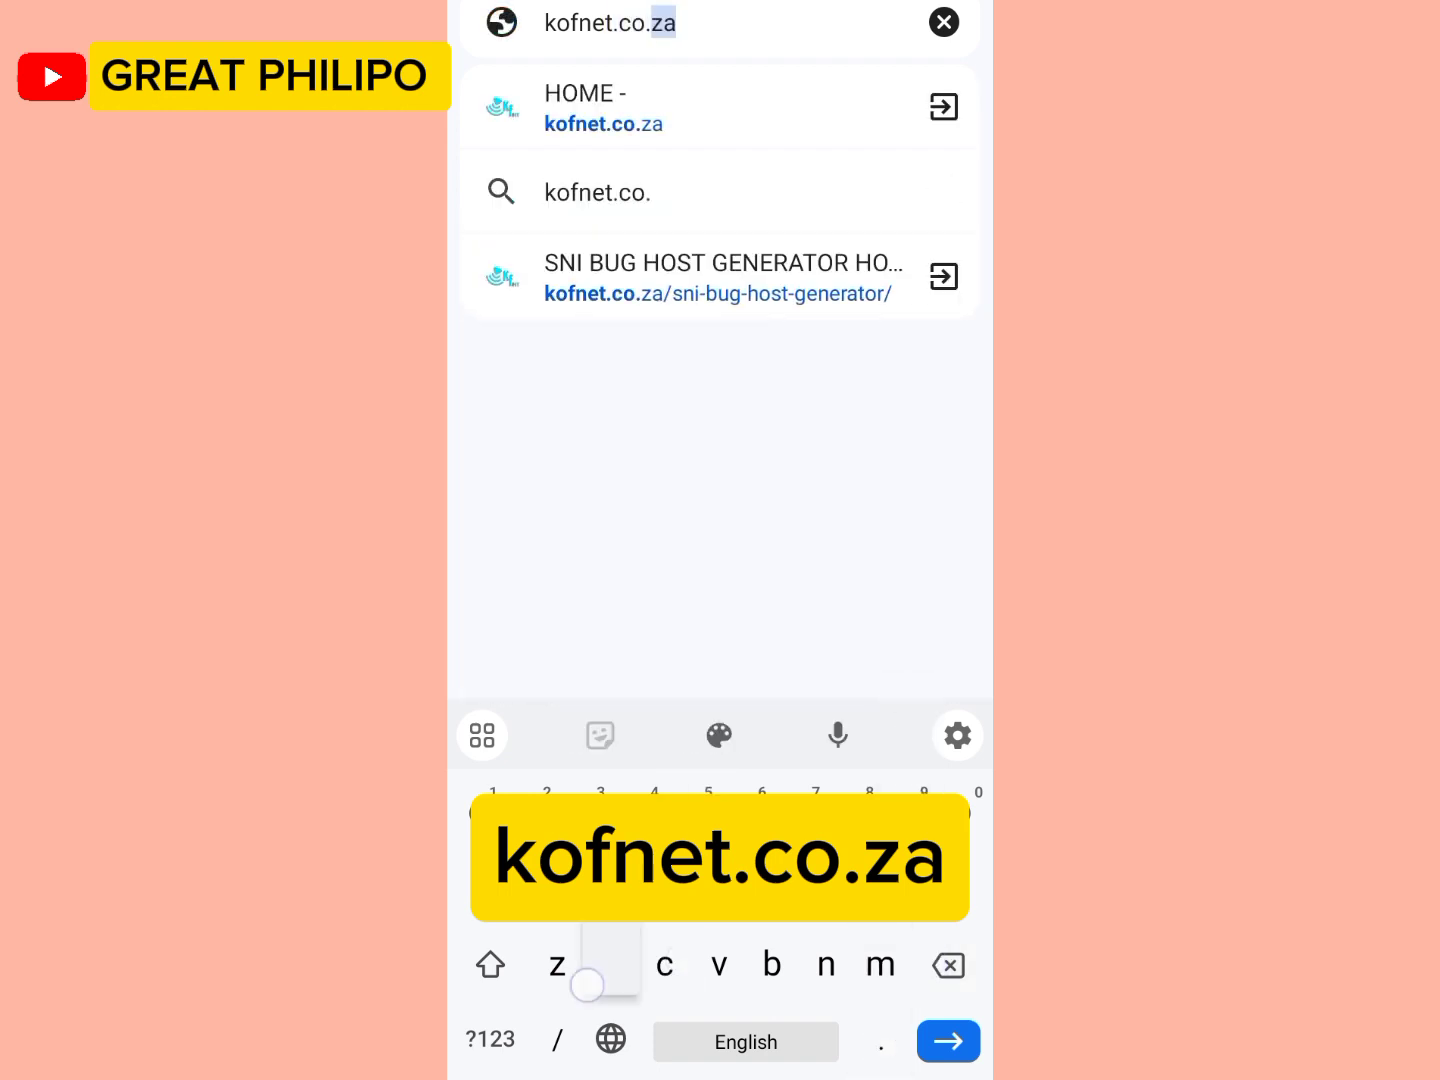
pyautogui.write('xa')
pyautogui.press('BackSpace')
pyautogui.press('BackSpace')
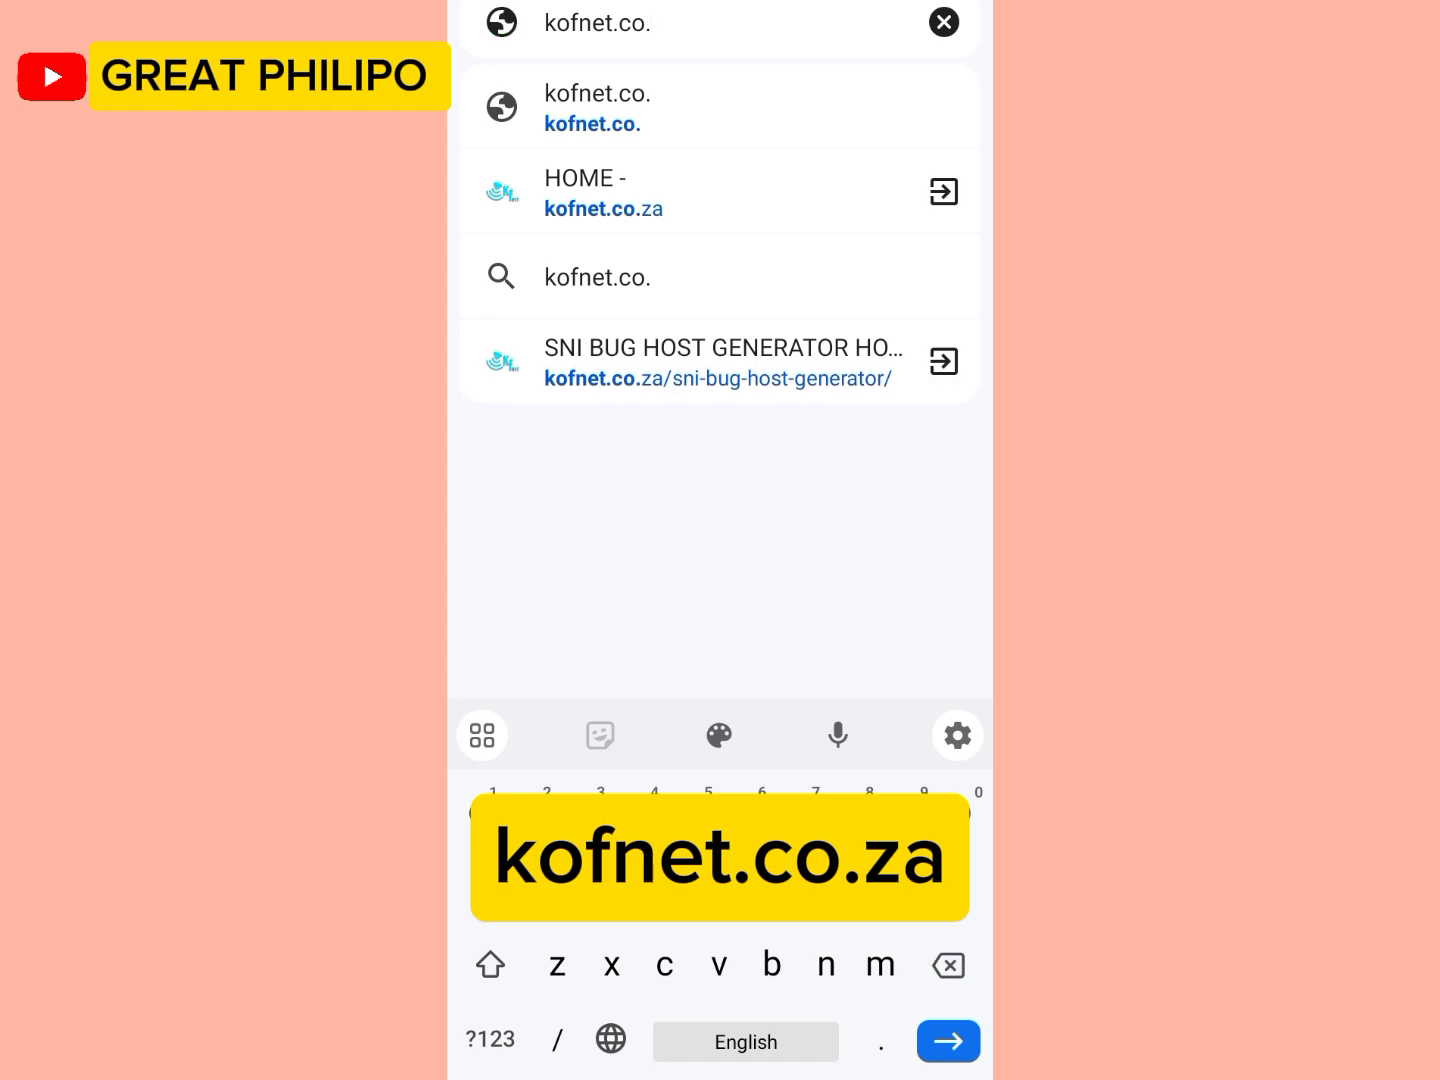
pyautogui.write('za')
pyautogui.press('Return')
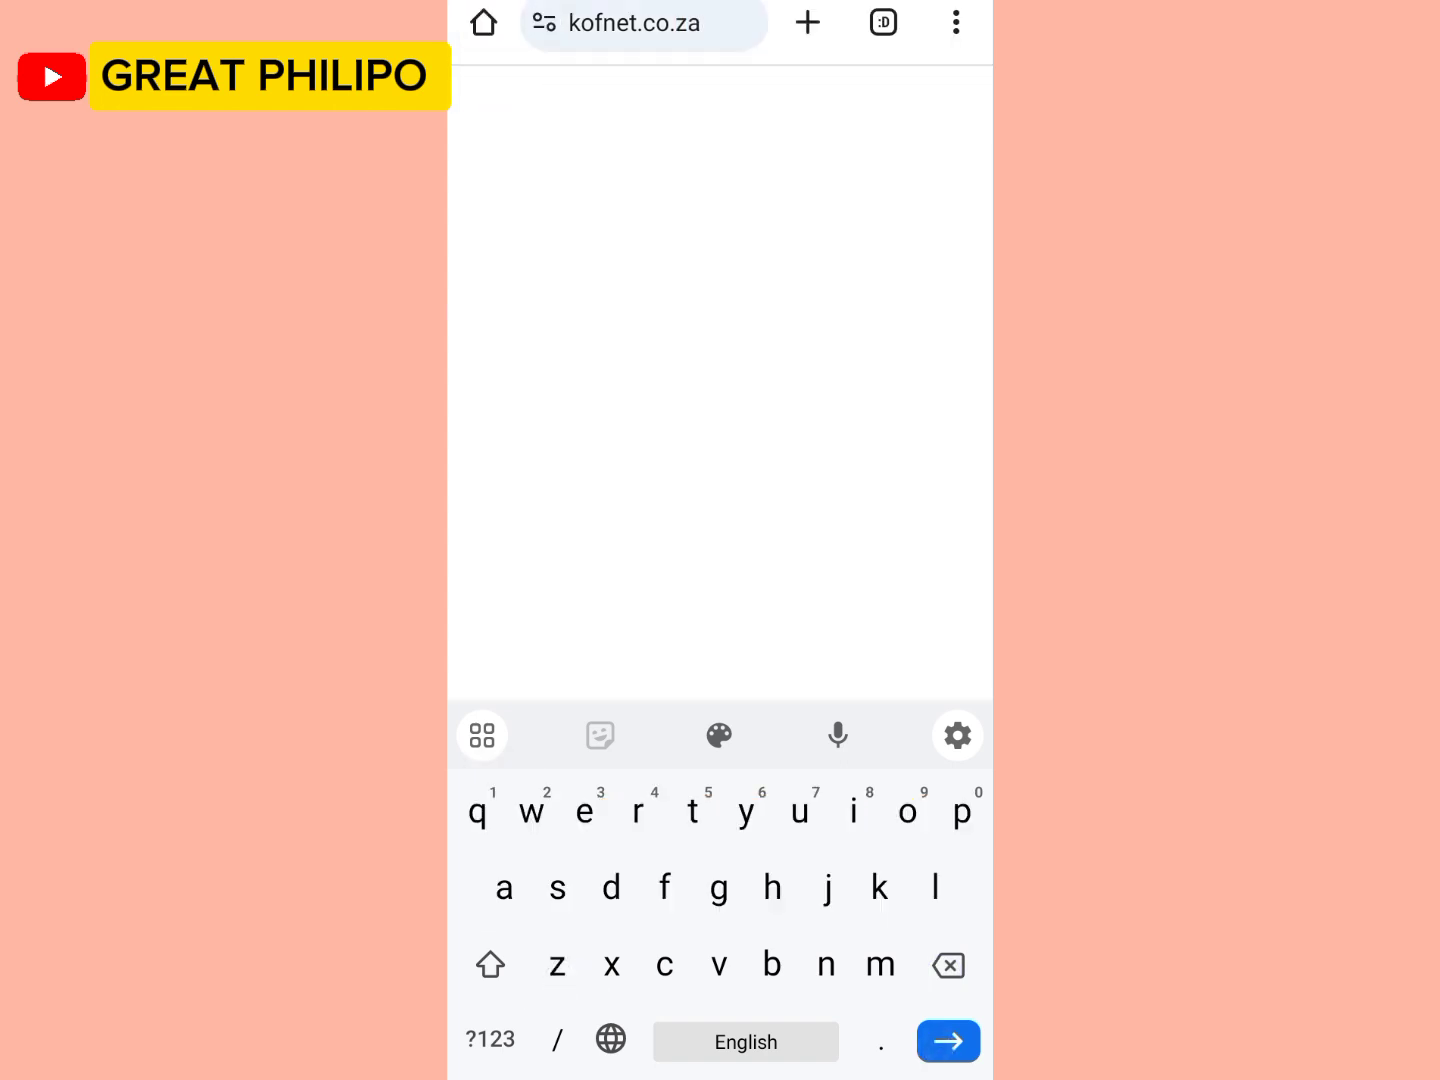
pyautogui.moveTo(800, 923)
pyautogui.mouseDown()
pyautogui.moveTo(836, 739)
pyautogui.moveTo(811, 1020)
pyautogui.mouseUp()
# Open the SNI BUG HOST GENERATOR article and scroll to the 'Select a country...' dropdown
pyautogui.click(668, 862)
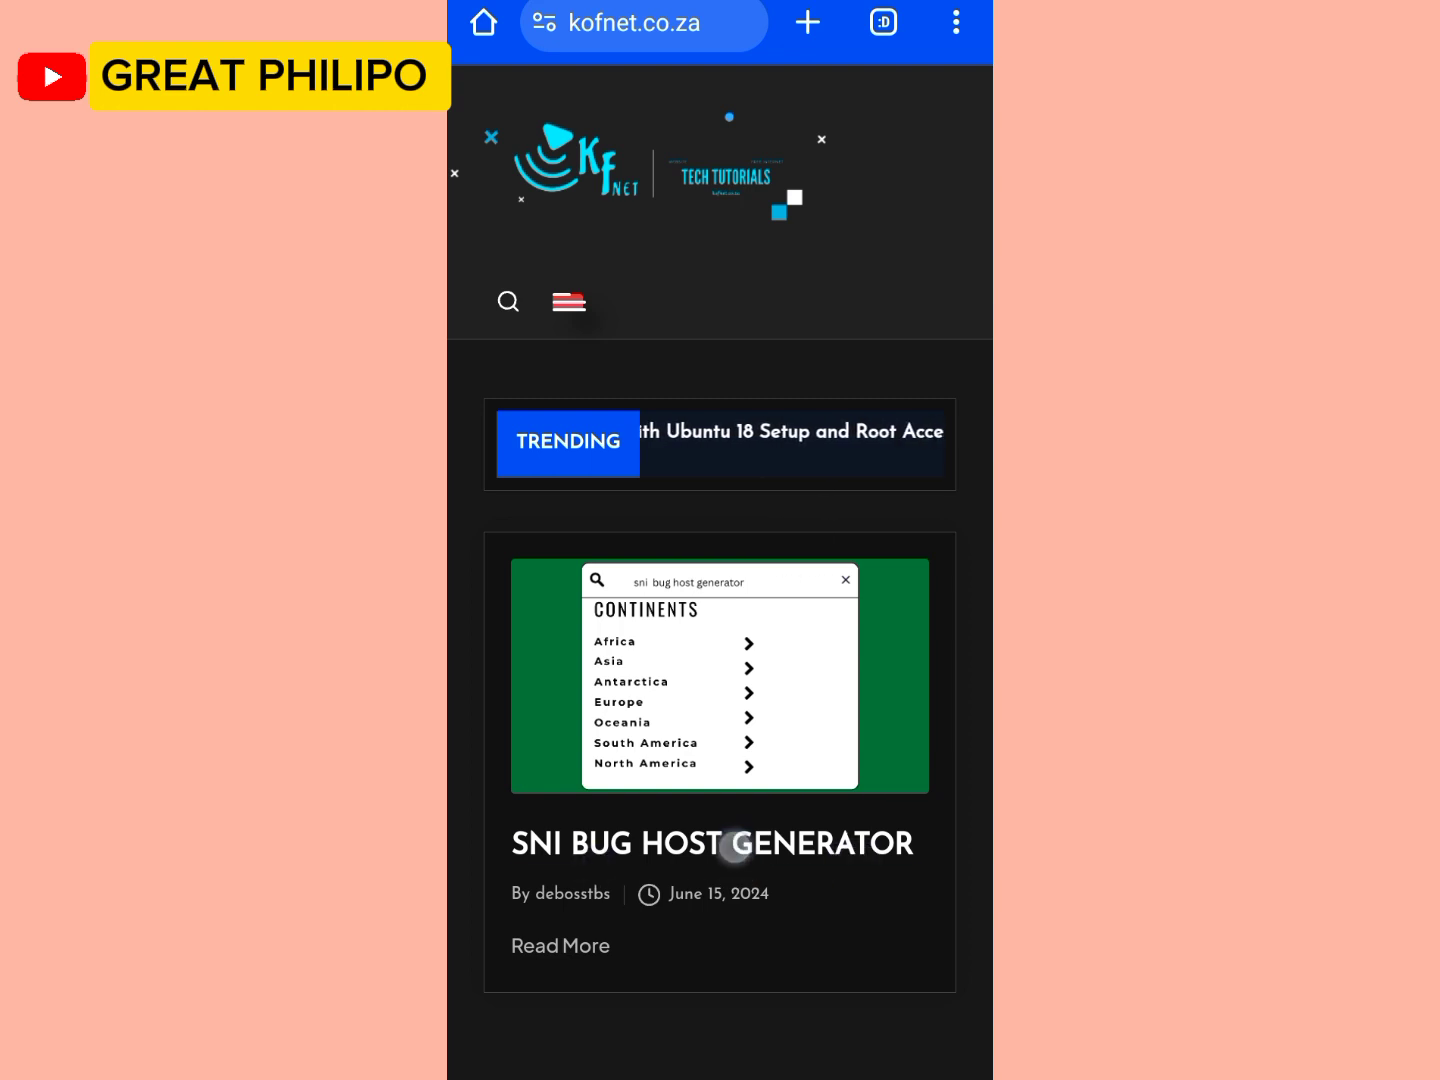
pyautogui.click(735, 844)
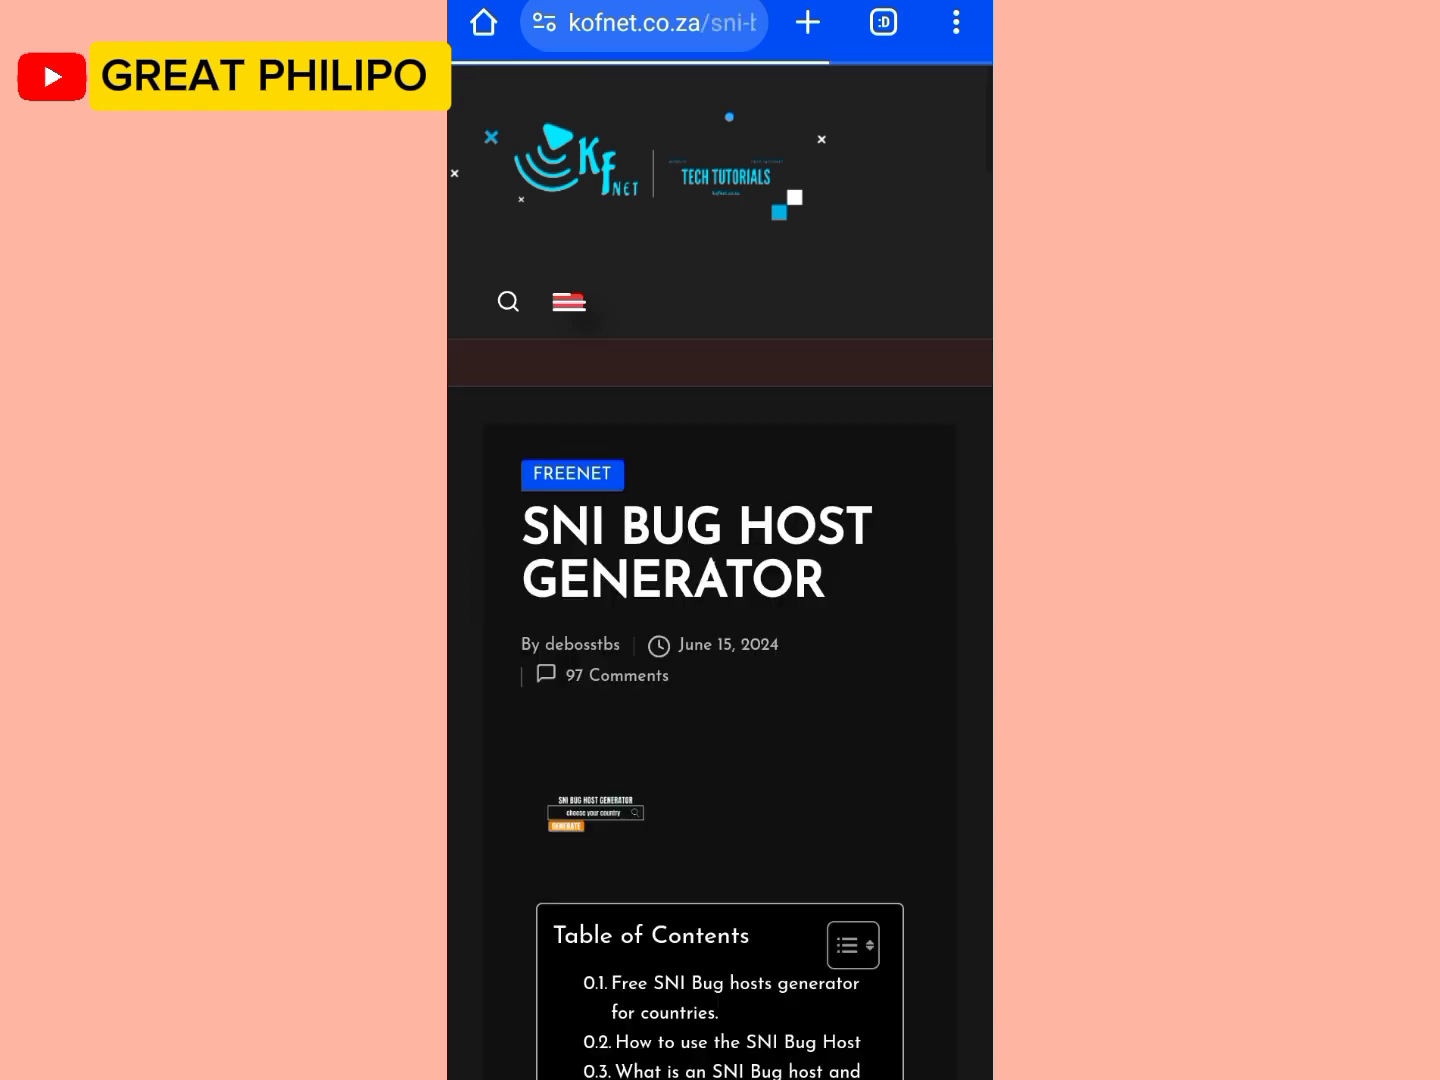
pyautogui.moveTo(798, 888); pyautogui.dragTo(855, 634)
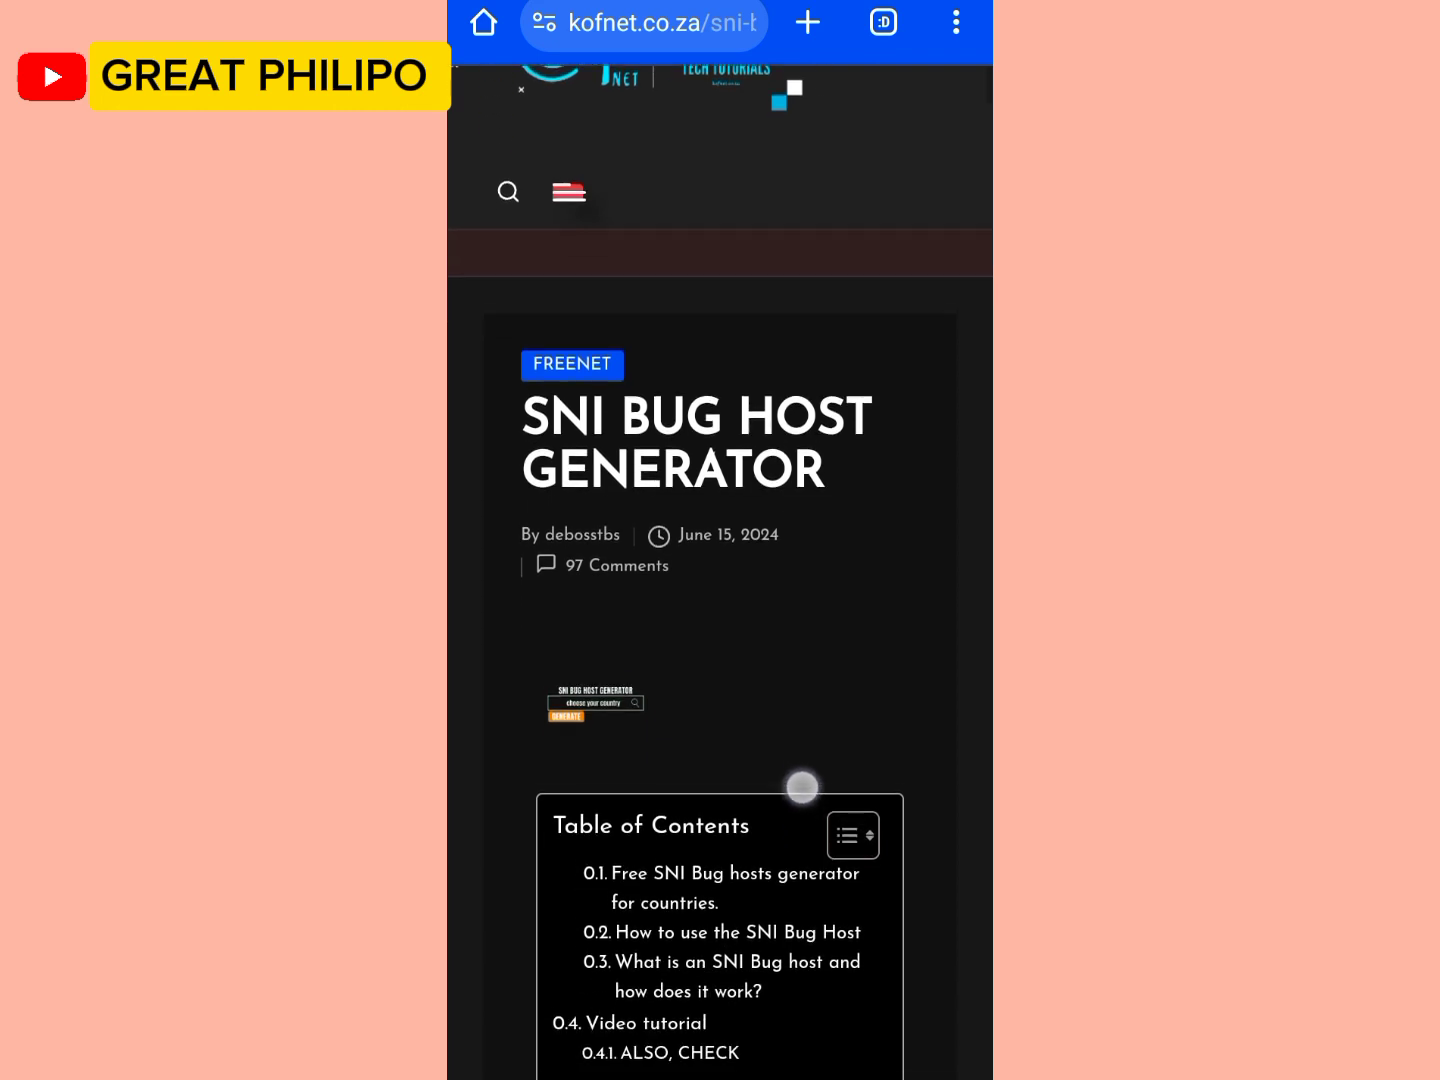
pyautogui.moveTo(807, 726); pyautogui.dragTo(871, 608)
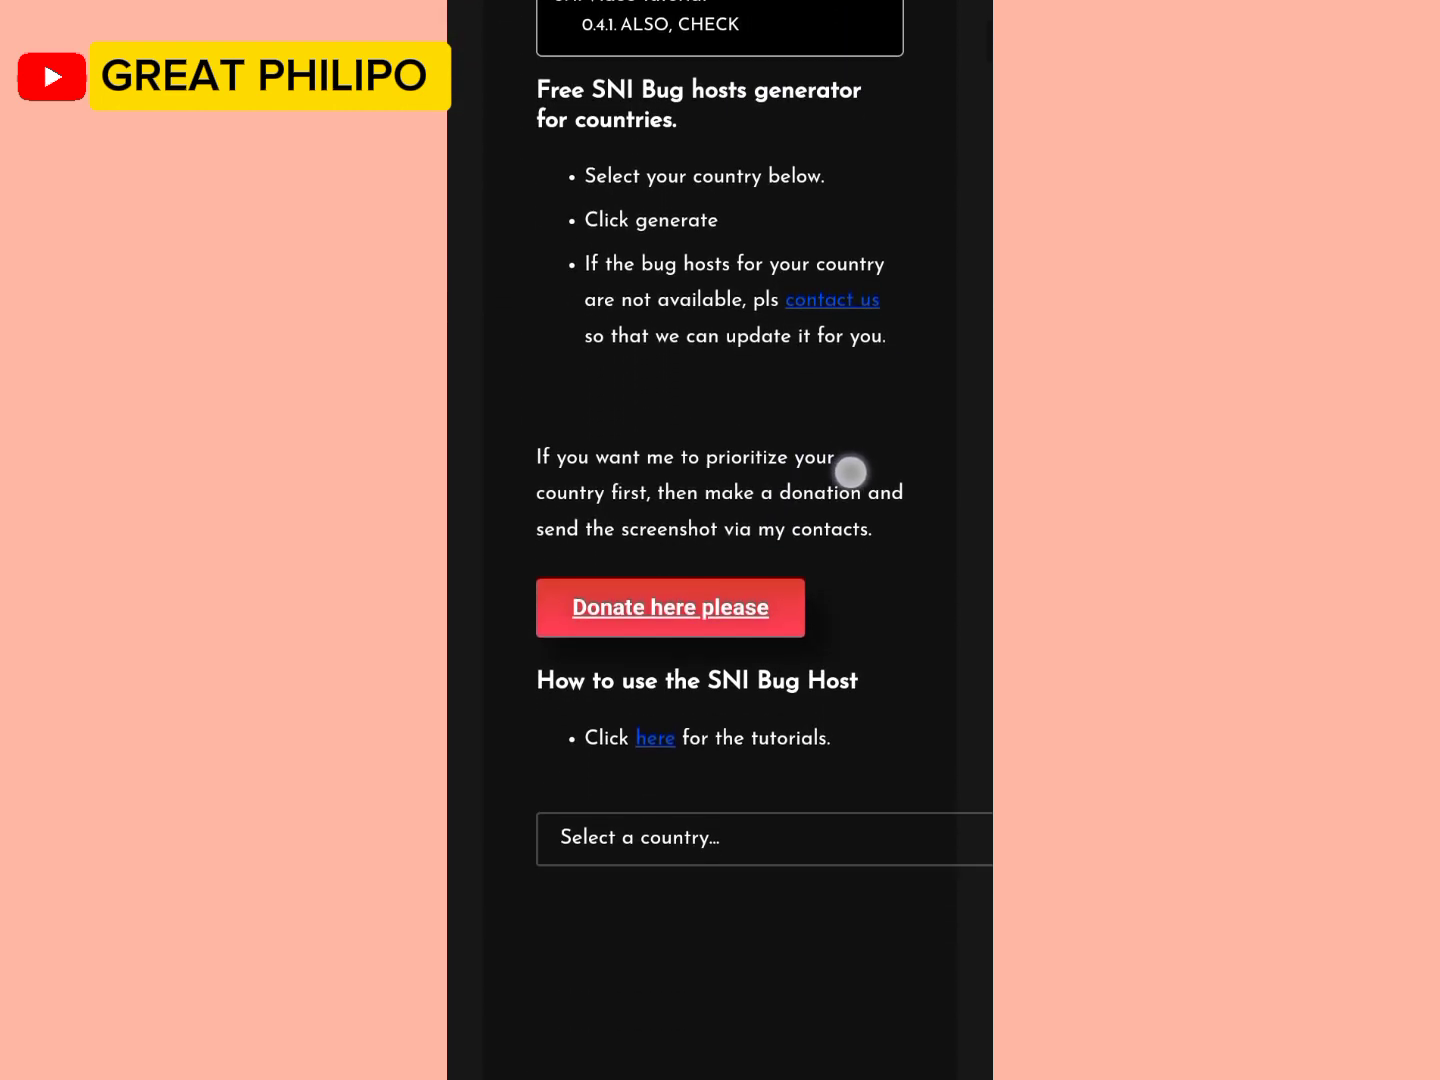
pyautogui.moveTo(793, 765); pyautogui.dragTo(865, 398)
pyautogui.moveTo(614, 684)
pyautogui.mouseDown()
pyautogui.moveTo(676, 669)
pyautogui.moveTo(664, 773)
pyautogui.mouseUp()
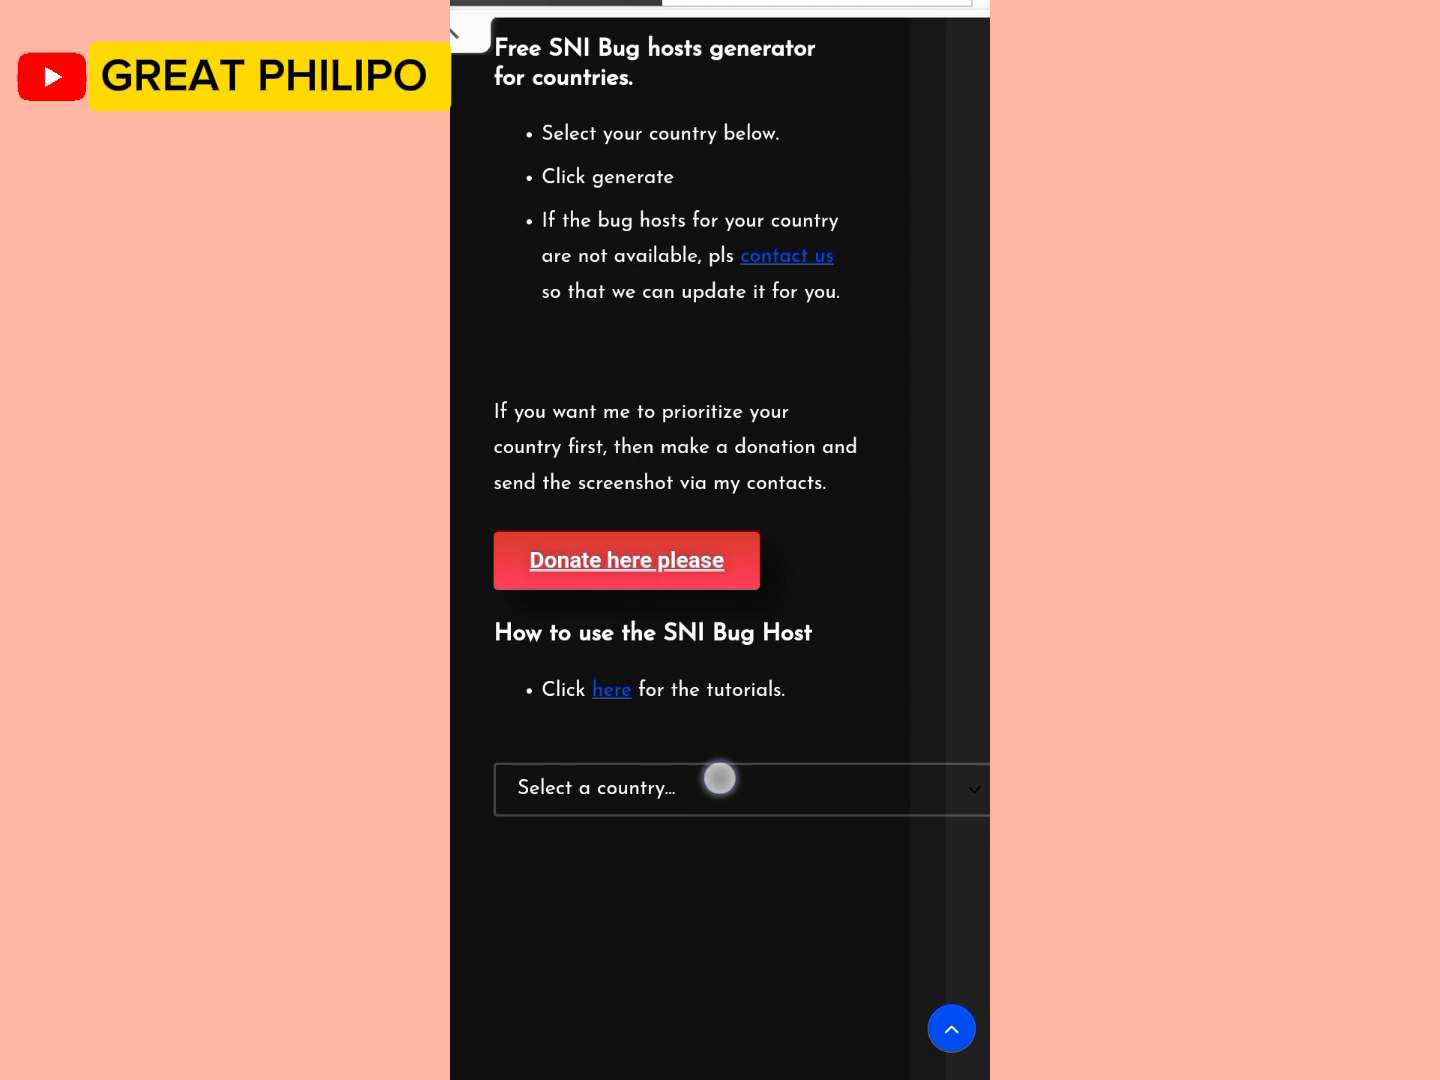
# Choose Ghana from the country dropdown in the bug host generator
pyautogui.moveTo(719, 778); pyautogui.dragTo(697, 803)
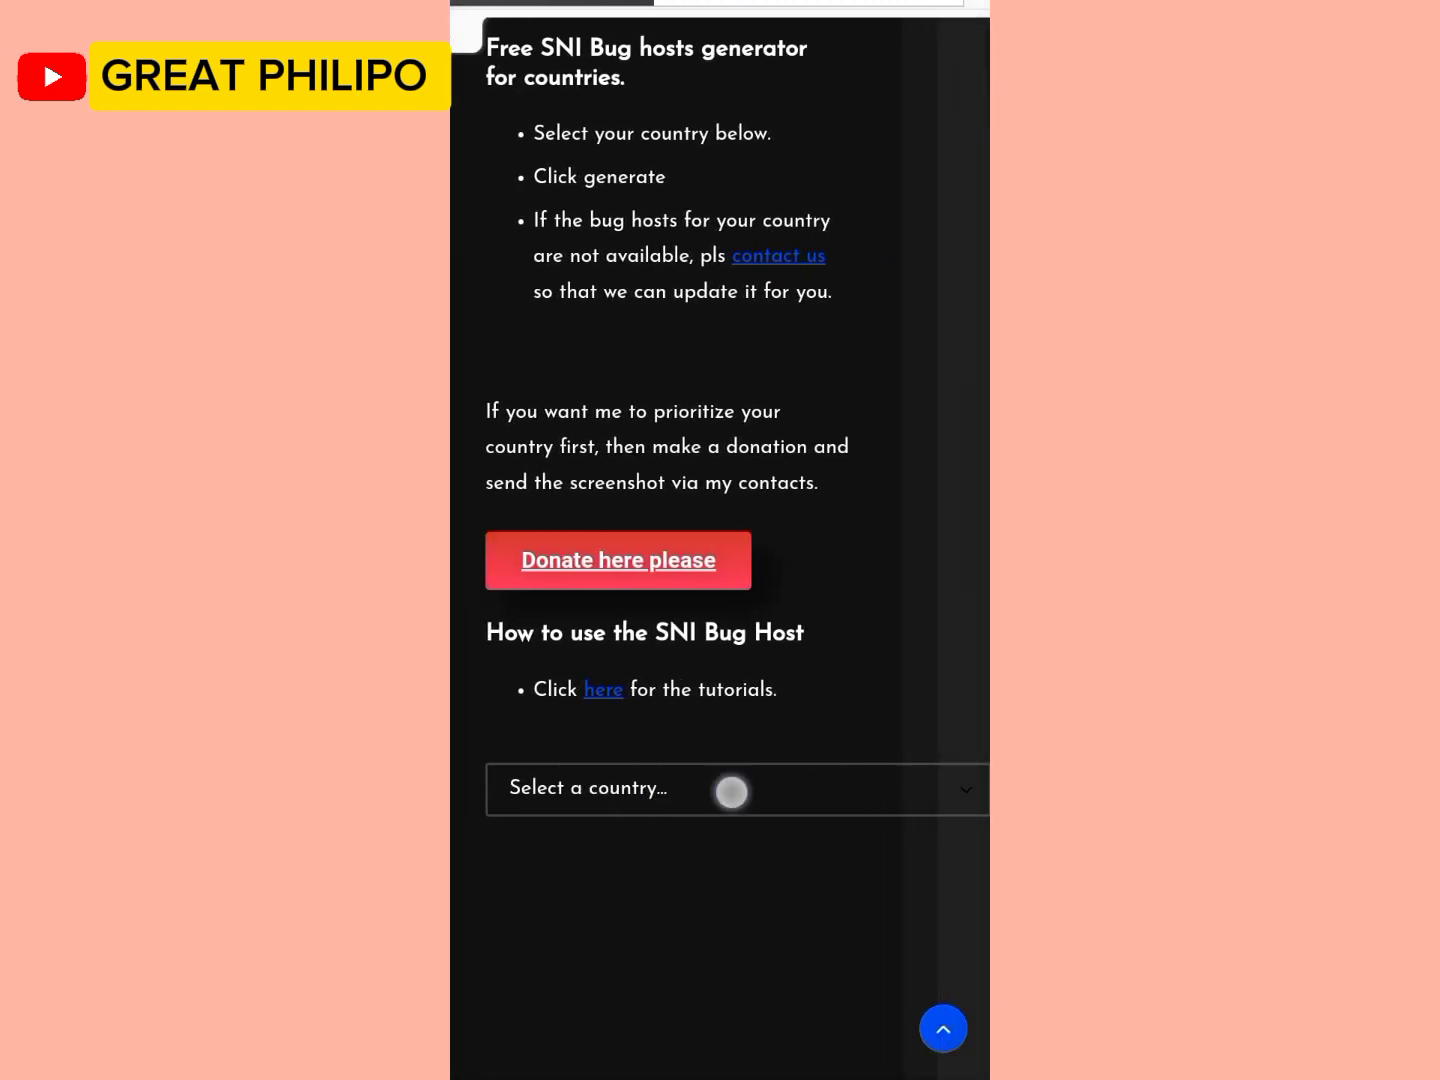
pyautogui.click(732, 792)
pyautogui.scroll(-5, 746, 913)
pyautogui.scroll(-5, 766, 829)
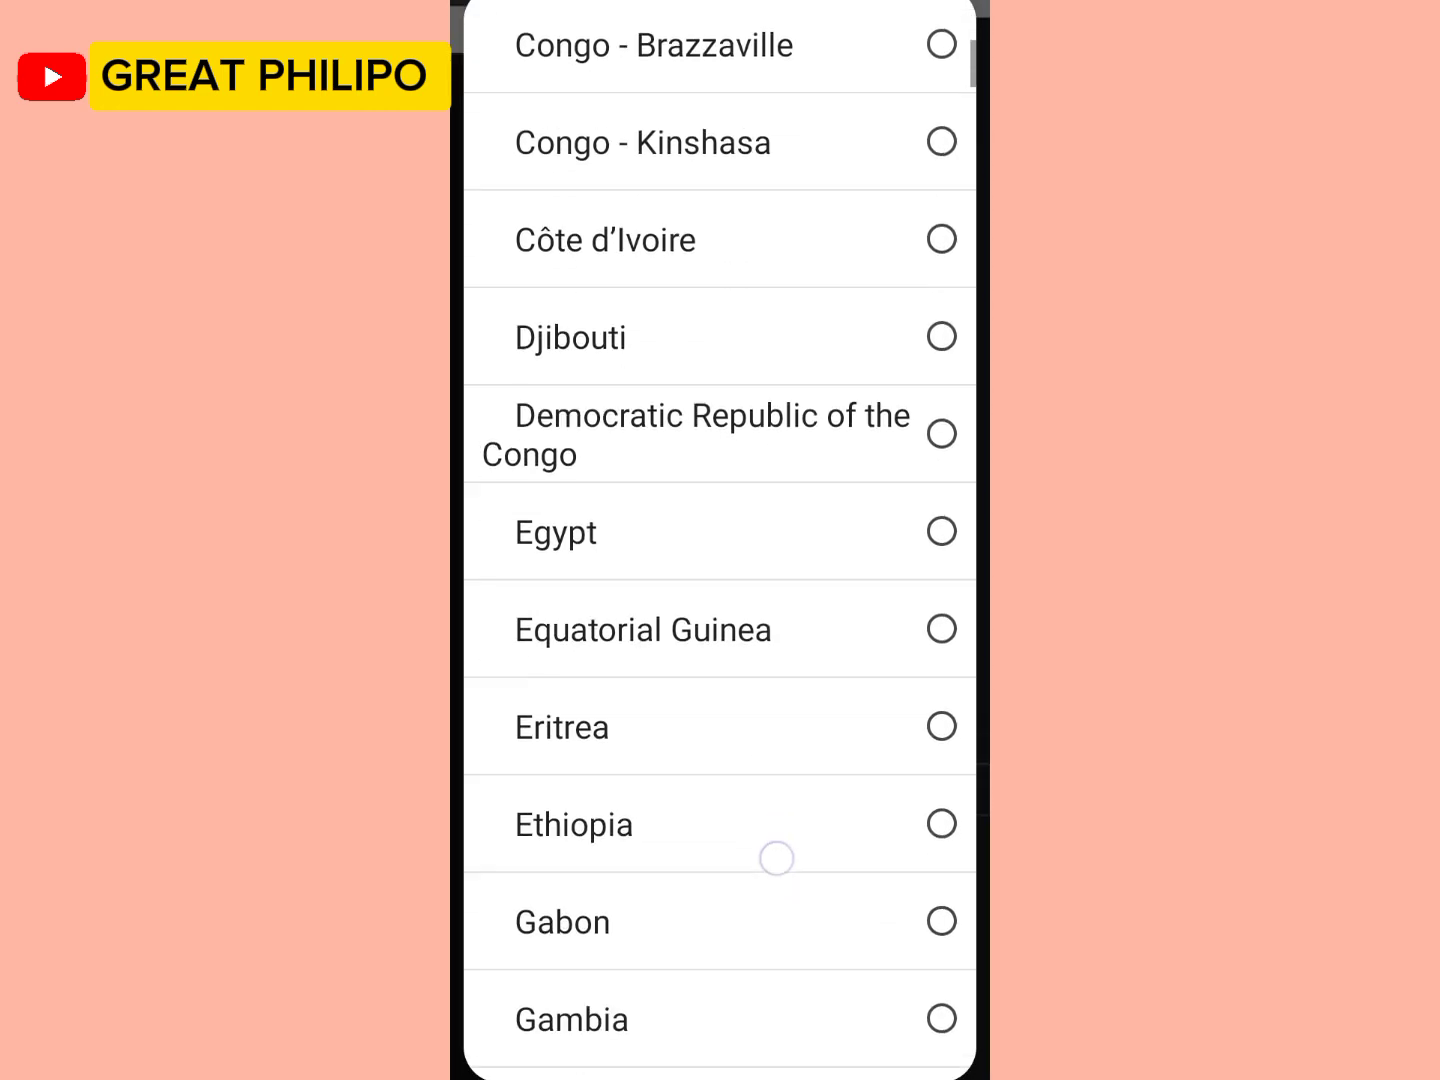
pyautogui.scroll(-5, 776, 858)
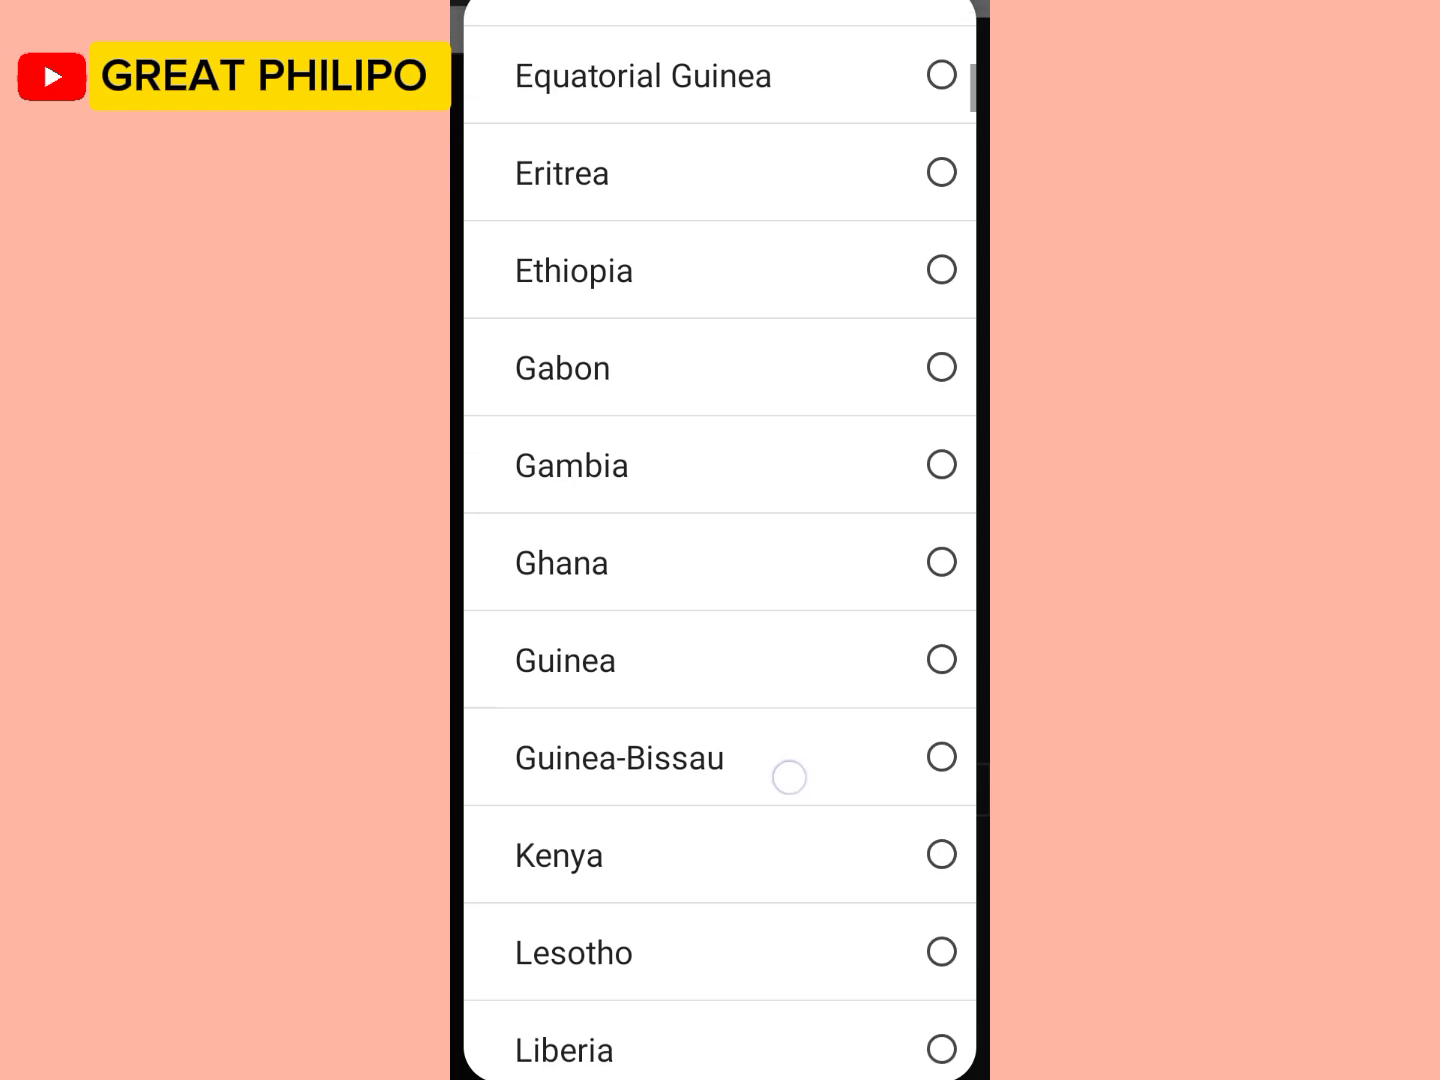
pyautogui.scroll(1, 789, 777)
pyautogui.scroll(-3, 788, 843)
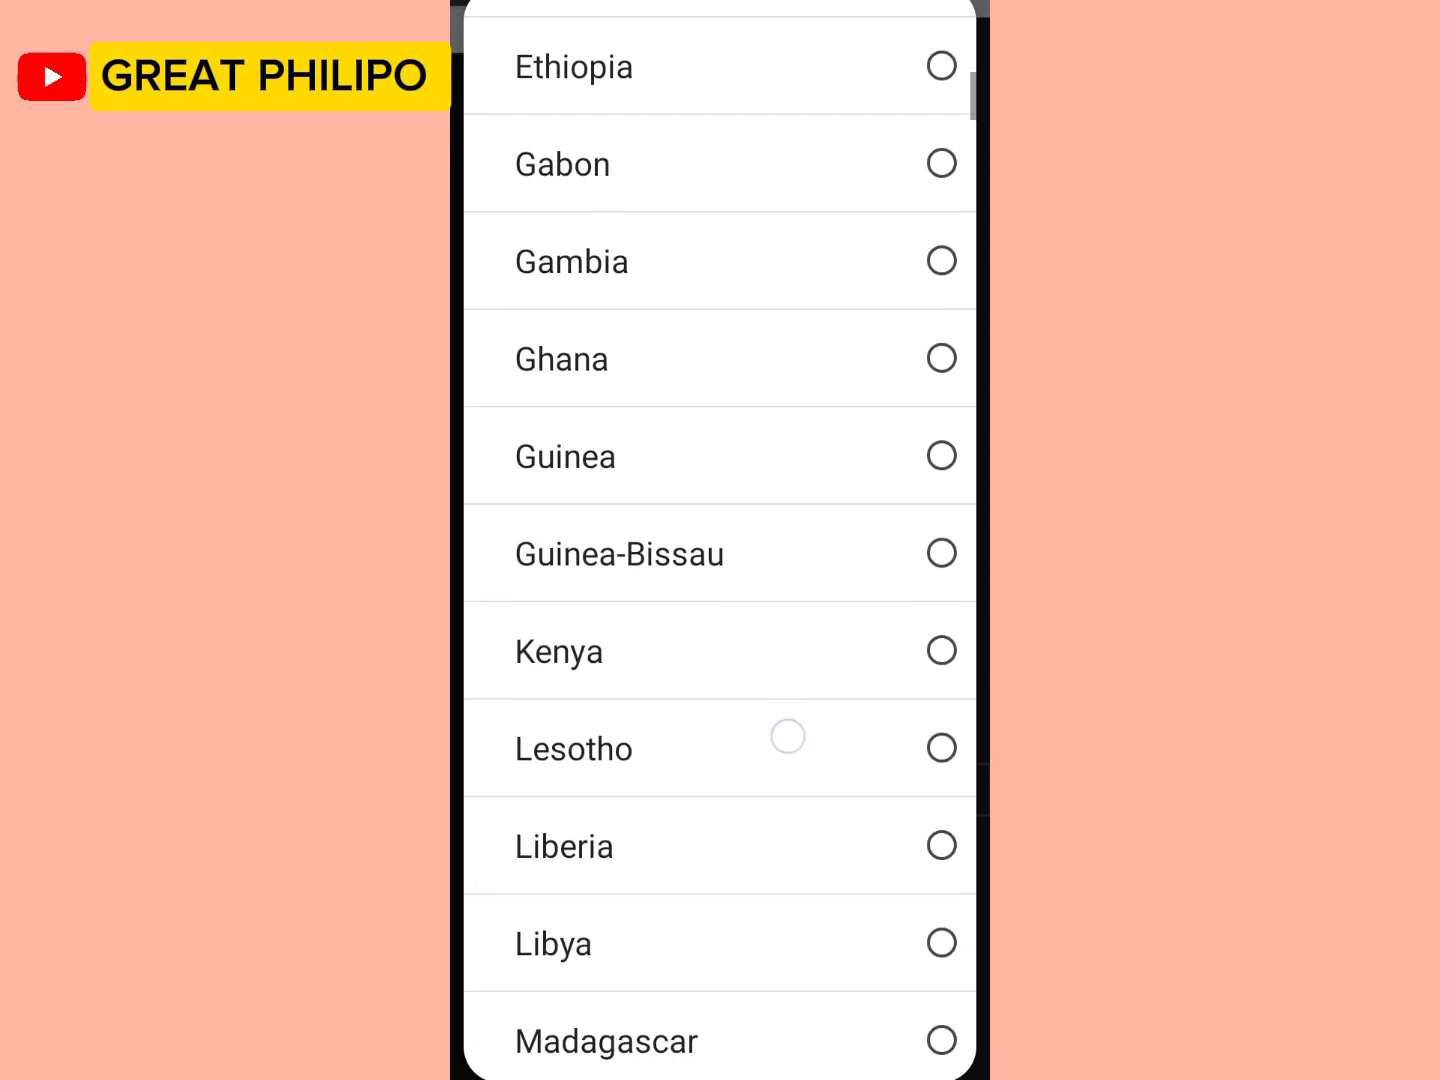
pyautogui.scroll(3, 788, 735)
pyautogui.click(782, 591)
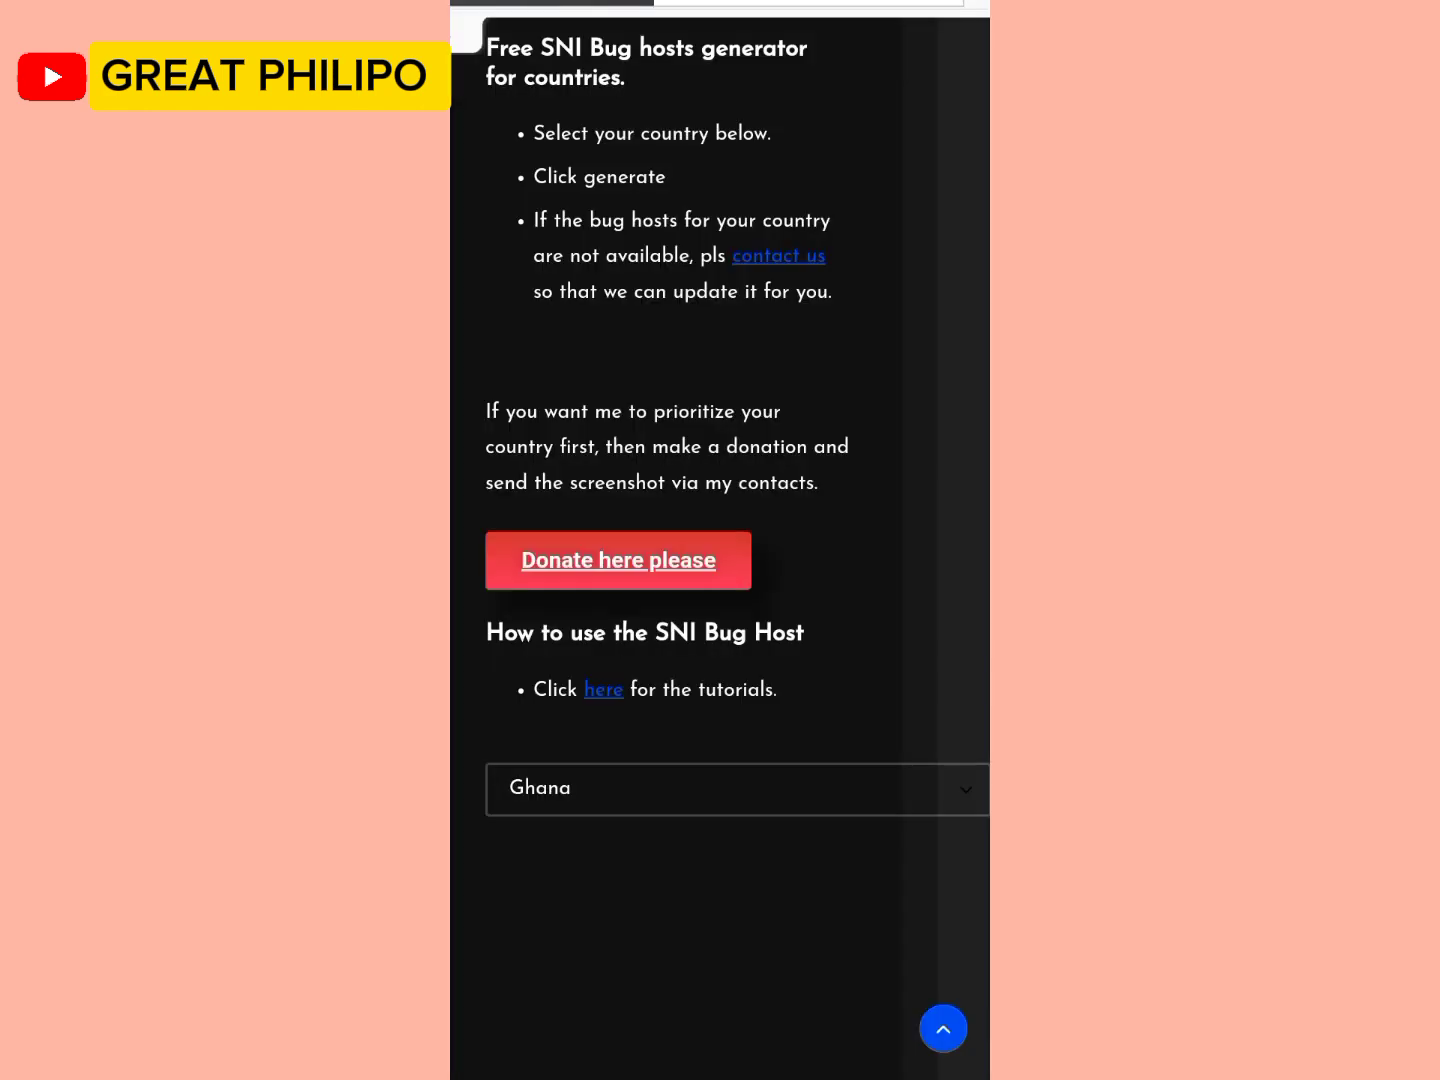
pyautogui.scroll(-3, 775, 755)
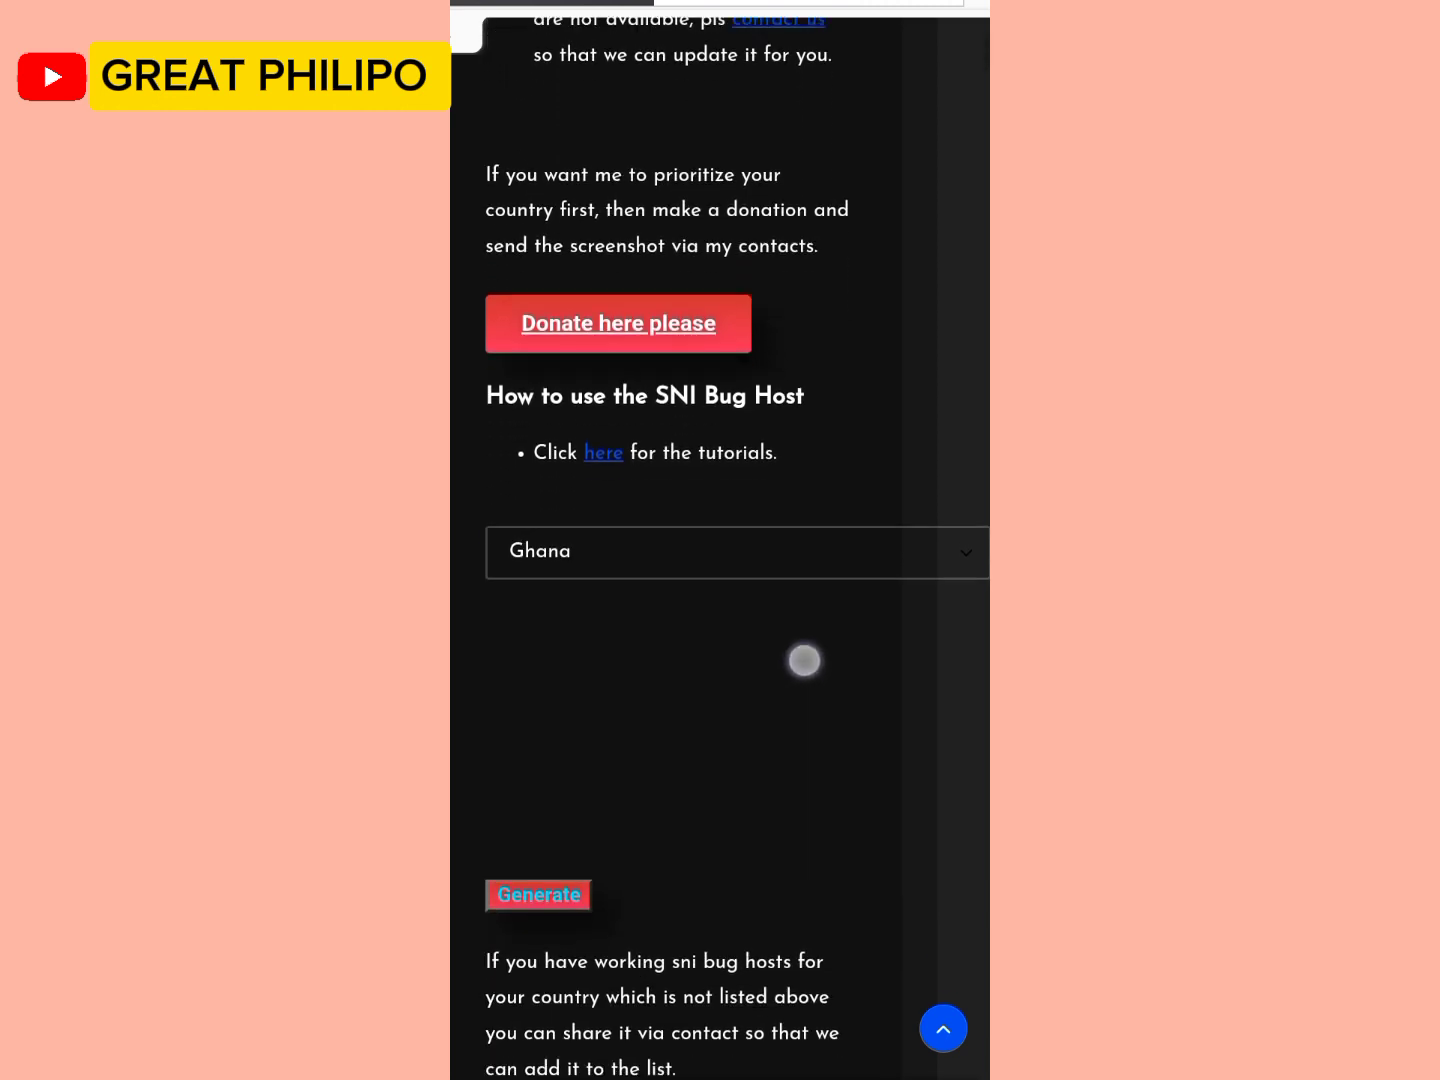
pyautogui.scroll(-3, 765, 803)
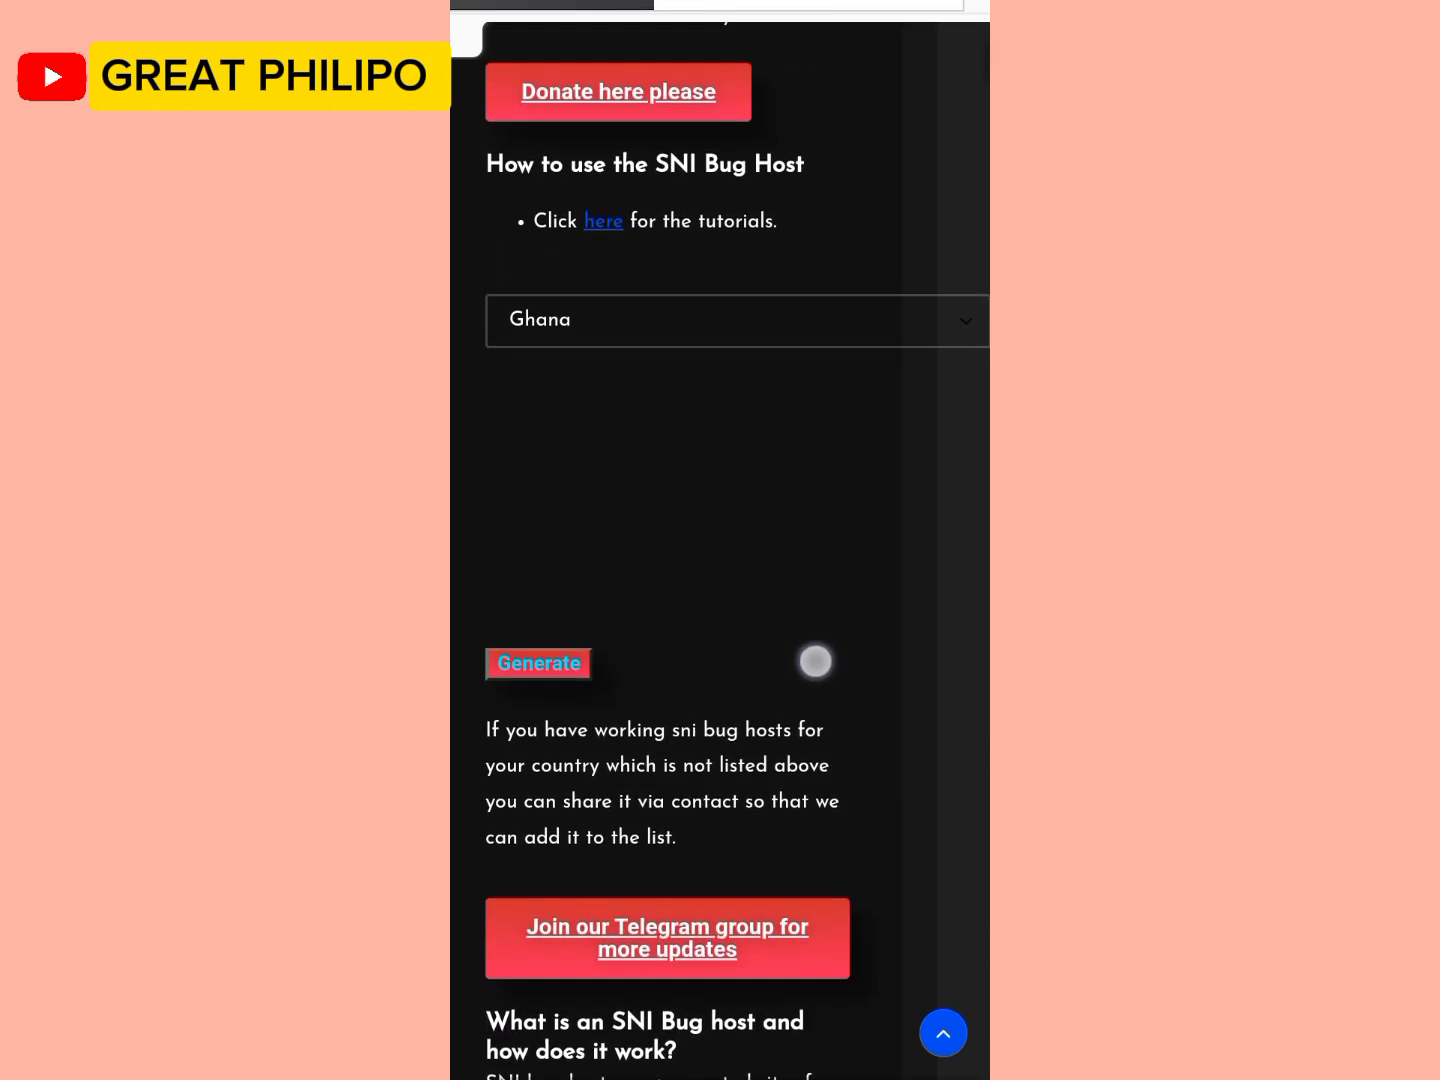
pyautogui.scroll(-1, 816, 667)
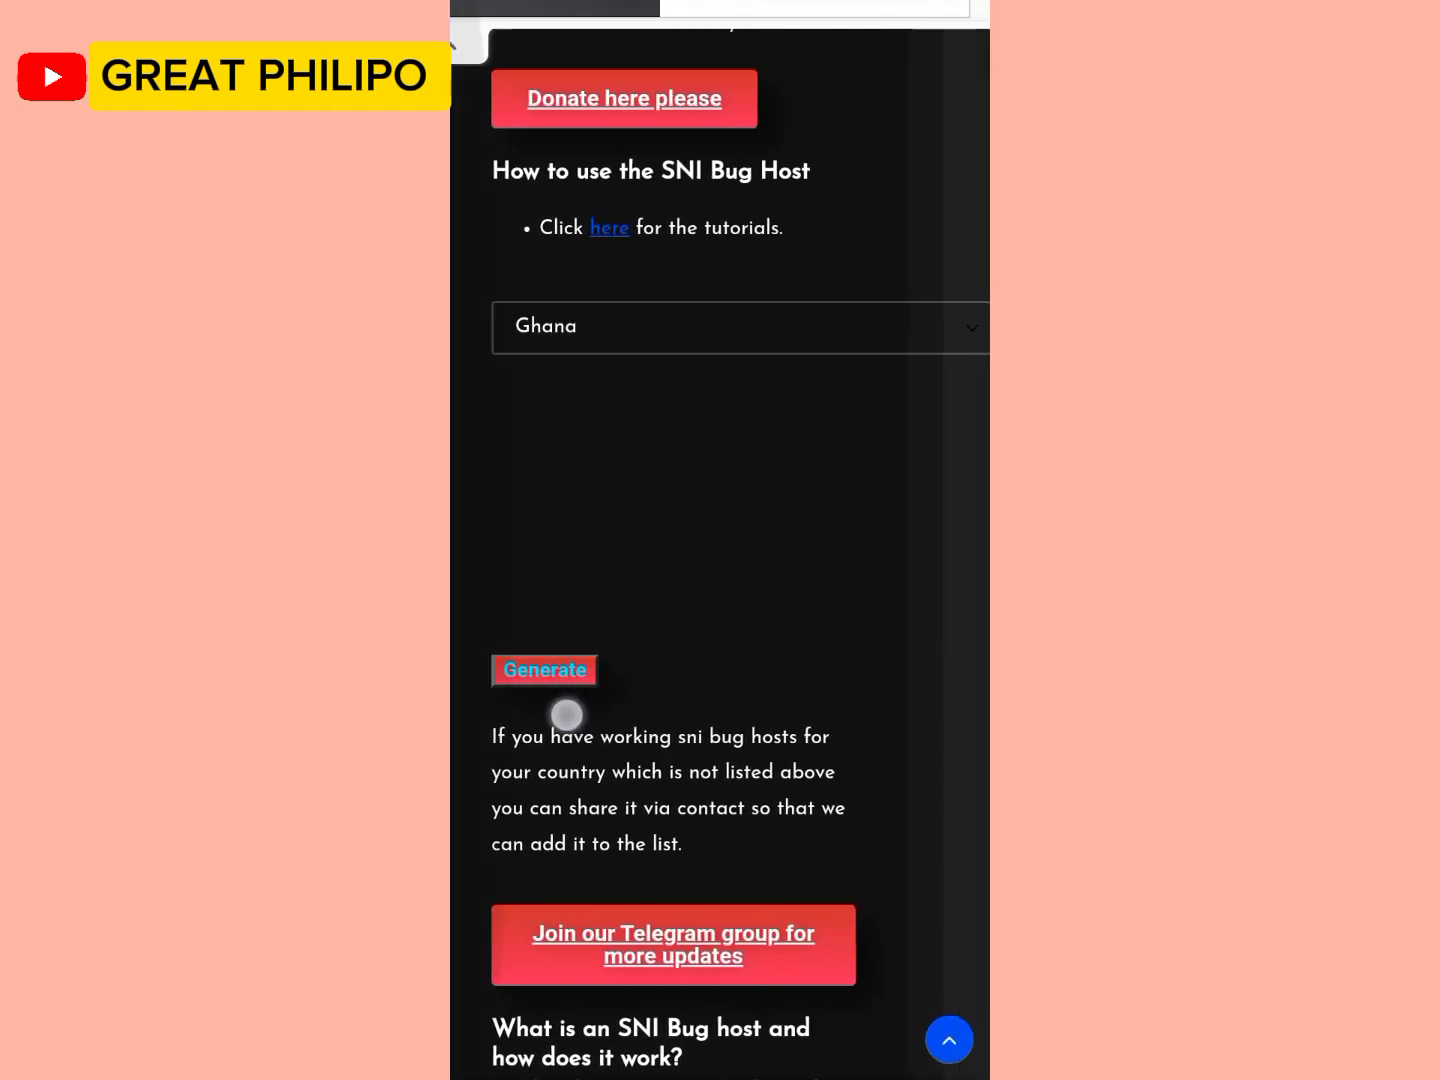
pyautogui.moveTo(628, 679); pyautogui.dragTo(620, 678)
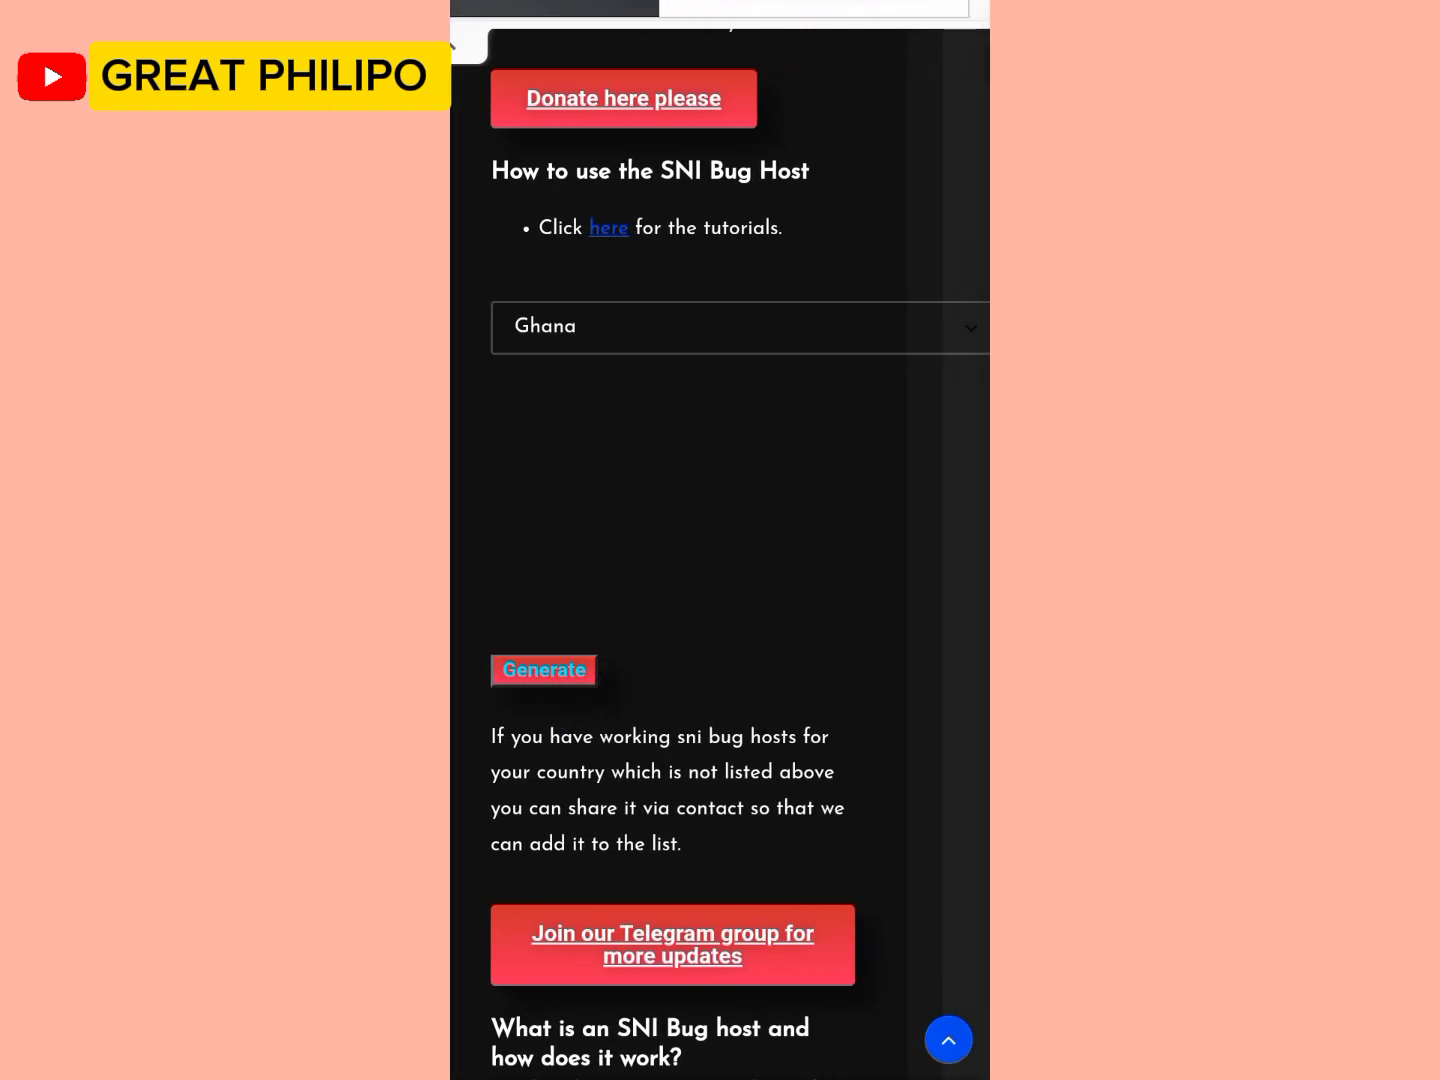
# Generate the Ghana host list and select the auth.mtn.com.gh host name
pyautogui.click(571, 681)
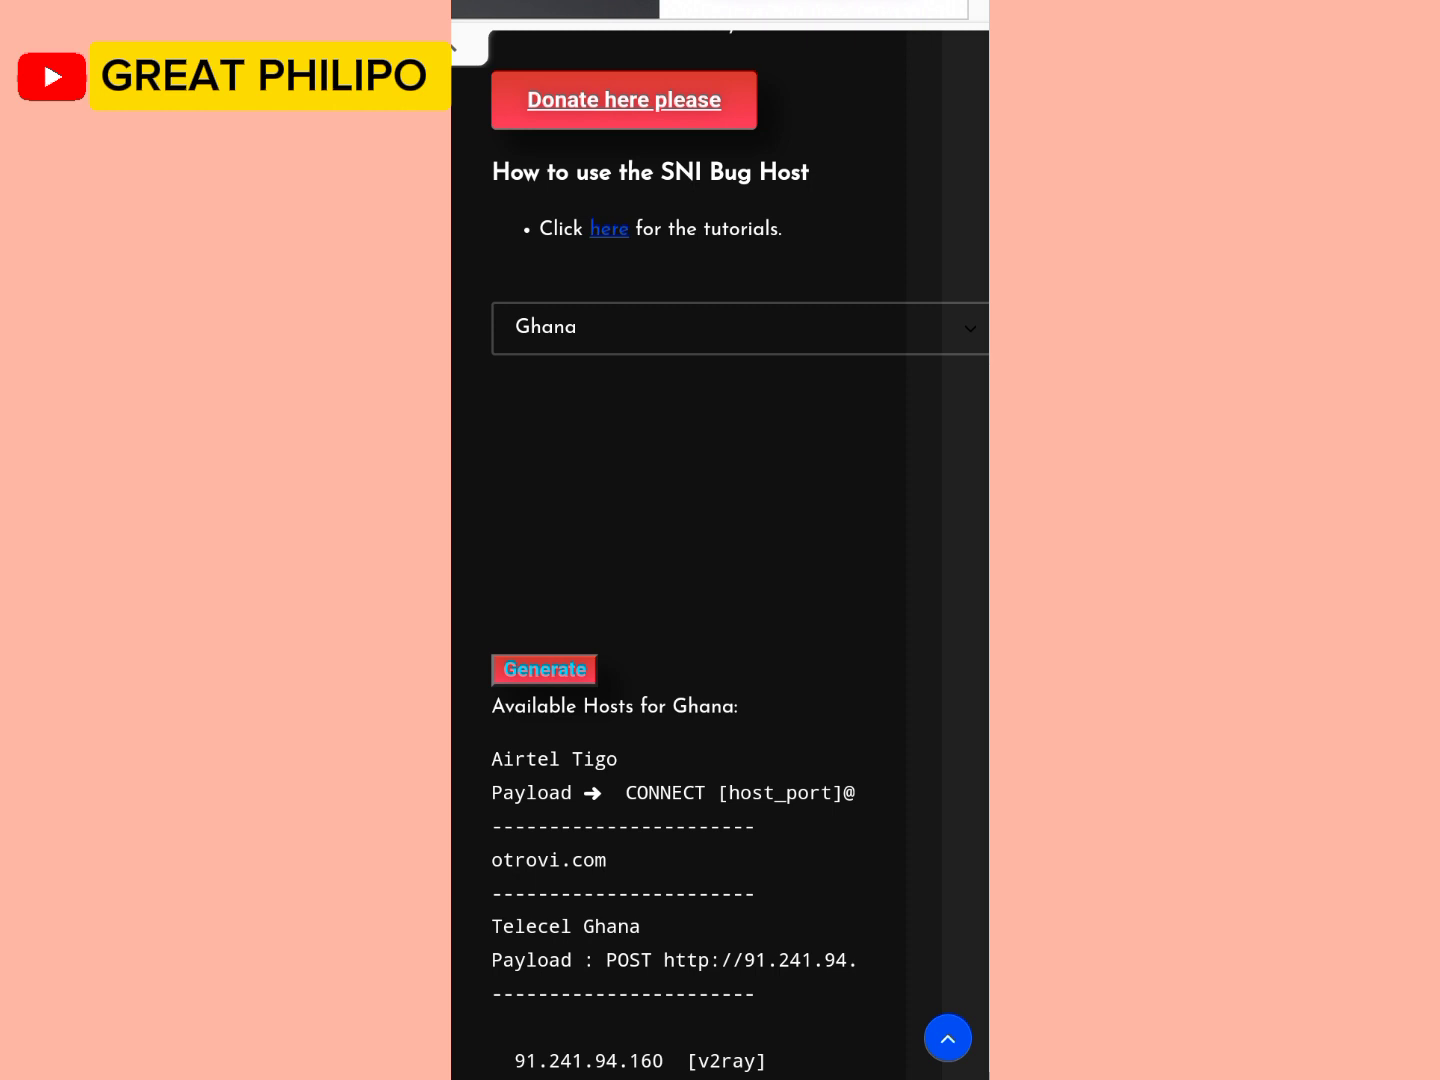
pyautogui.moveTo(779, 905); pyautogui.dragTo(807, 671)
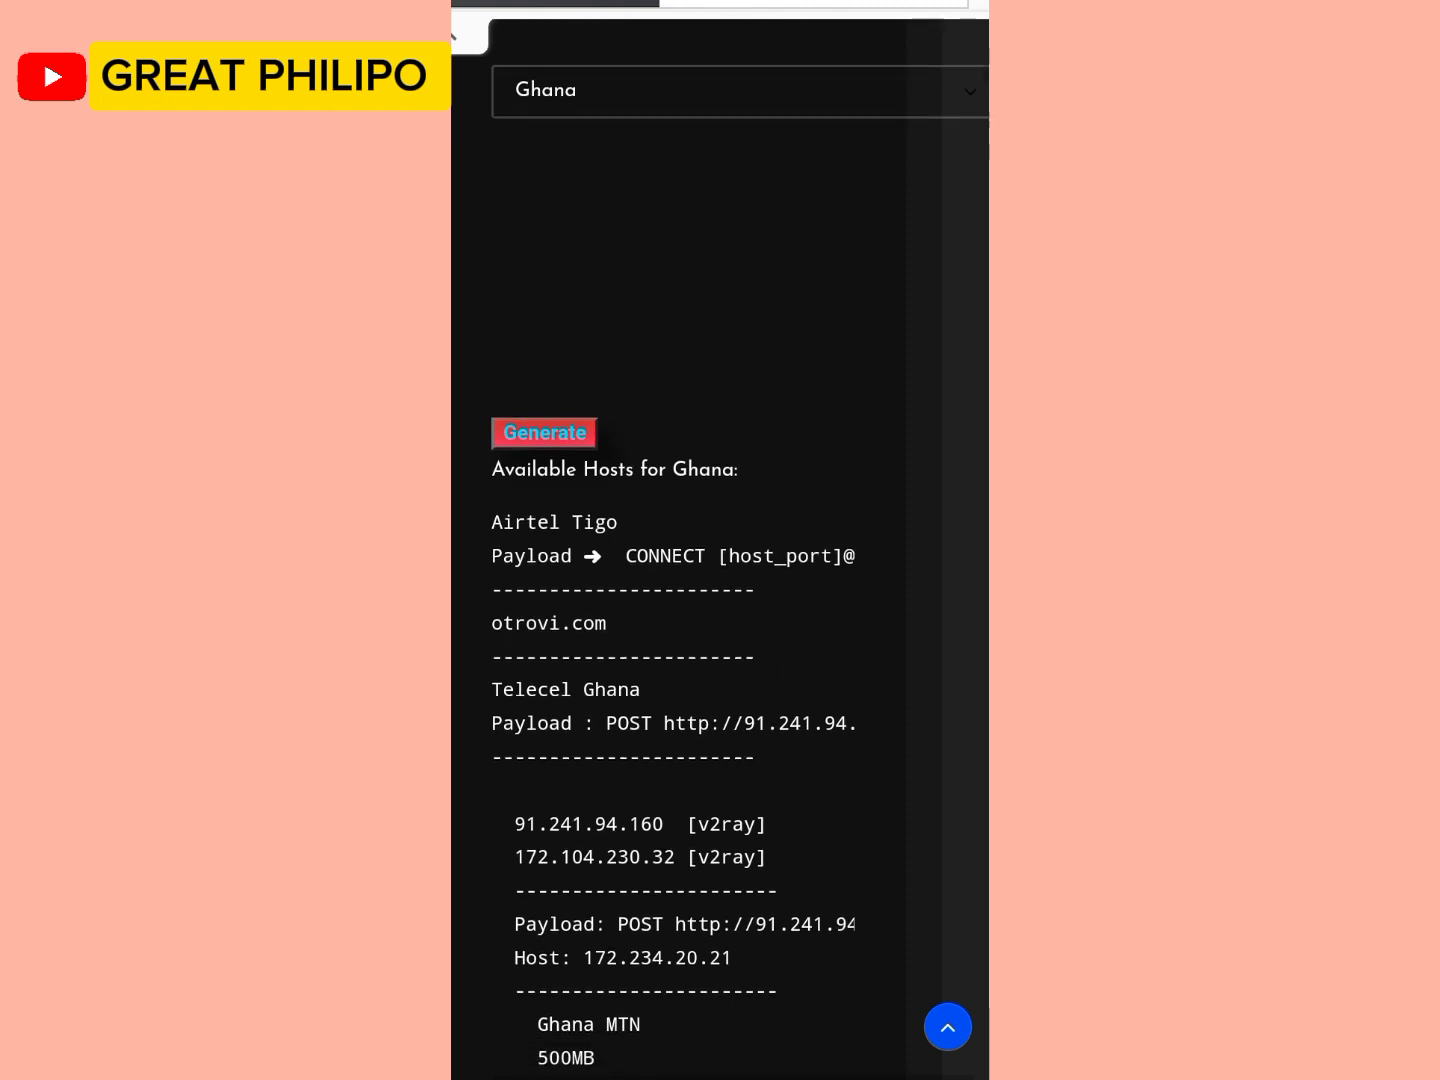
pyautogui.moveTo(804, 849); pyautogui.dragTo(822, 645)
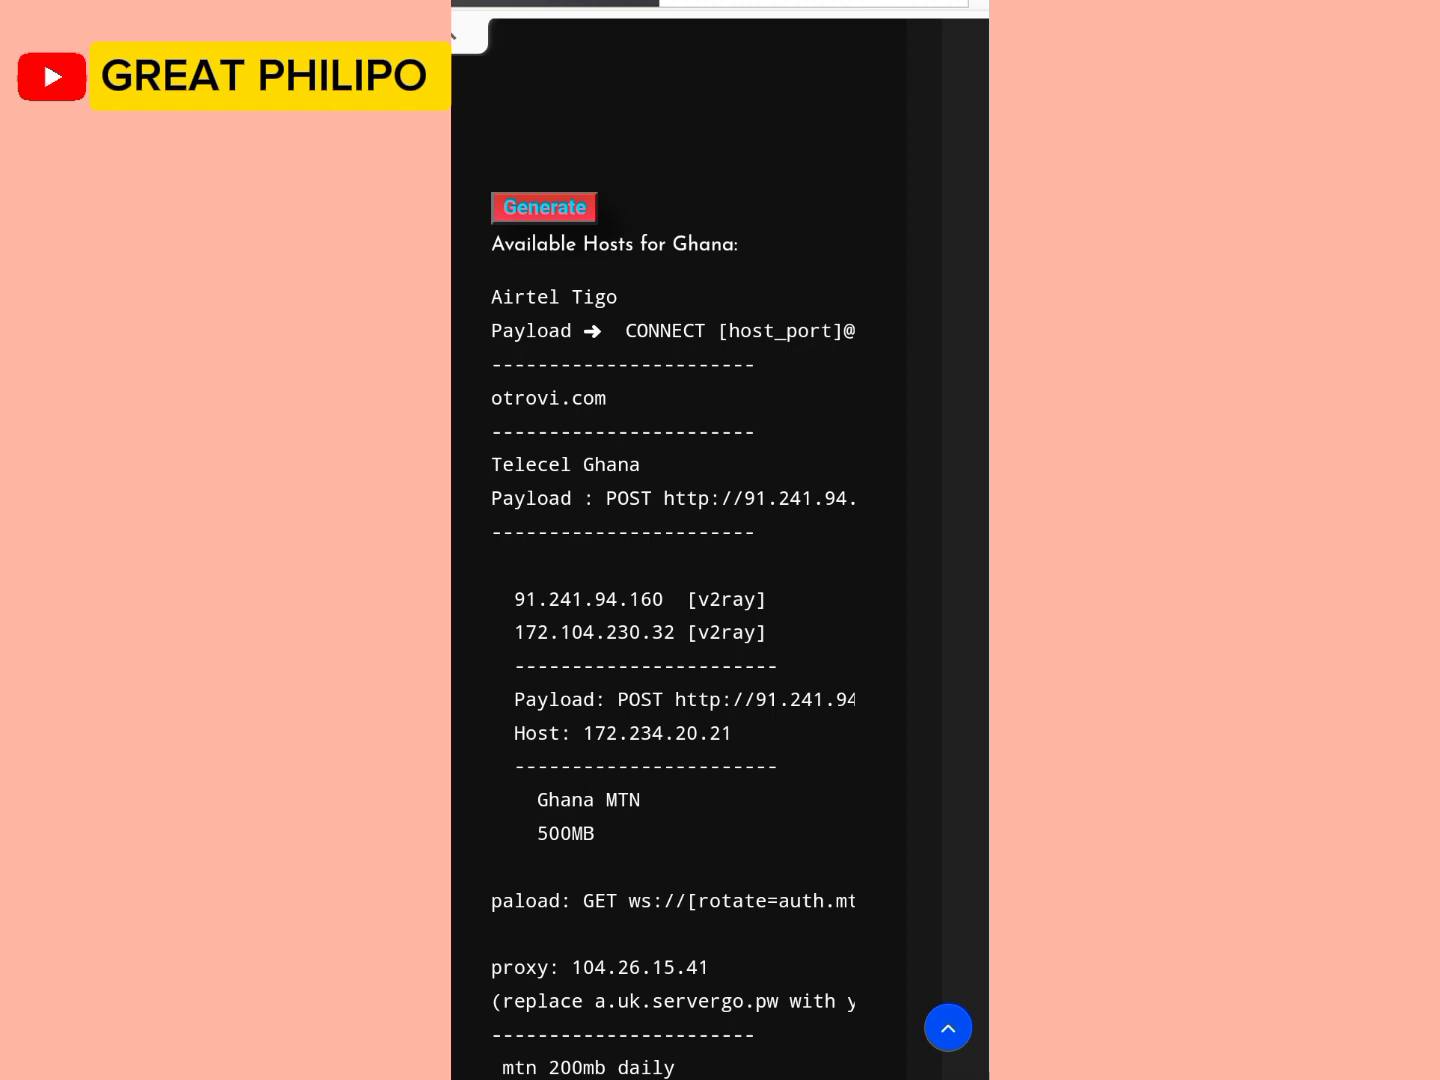
pyautogui.moveTo(791, 838); pyautogui.dragTo(806, 704)
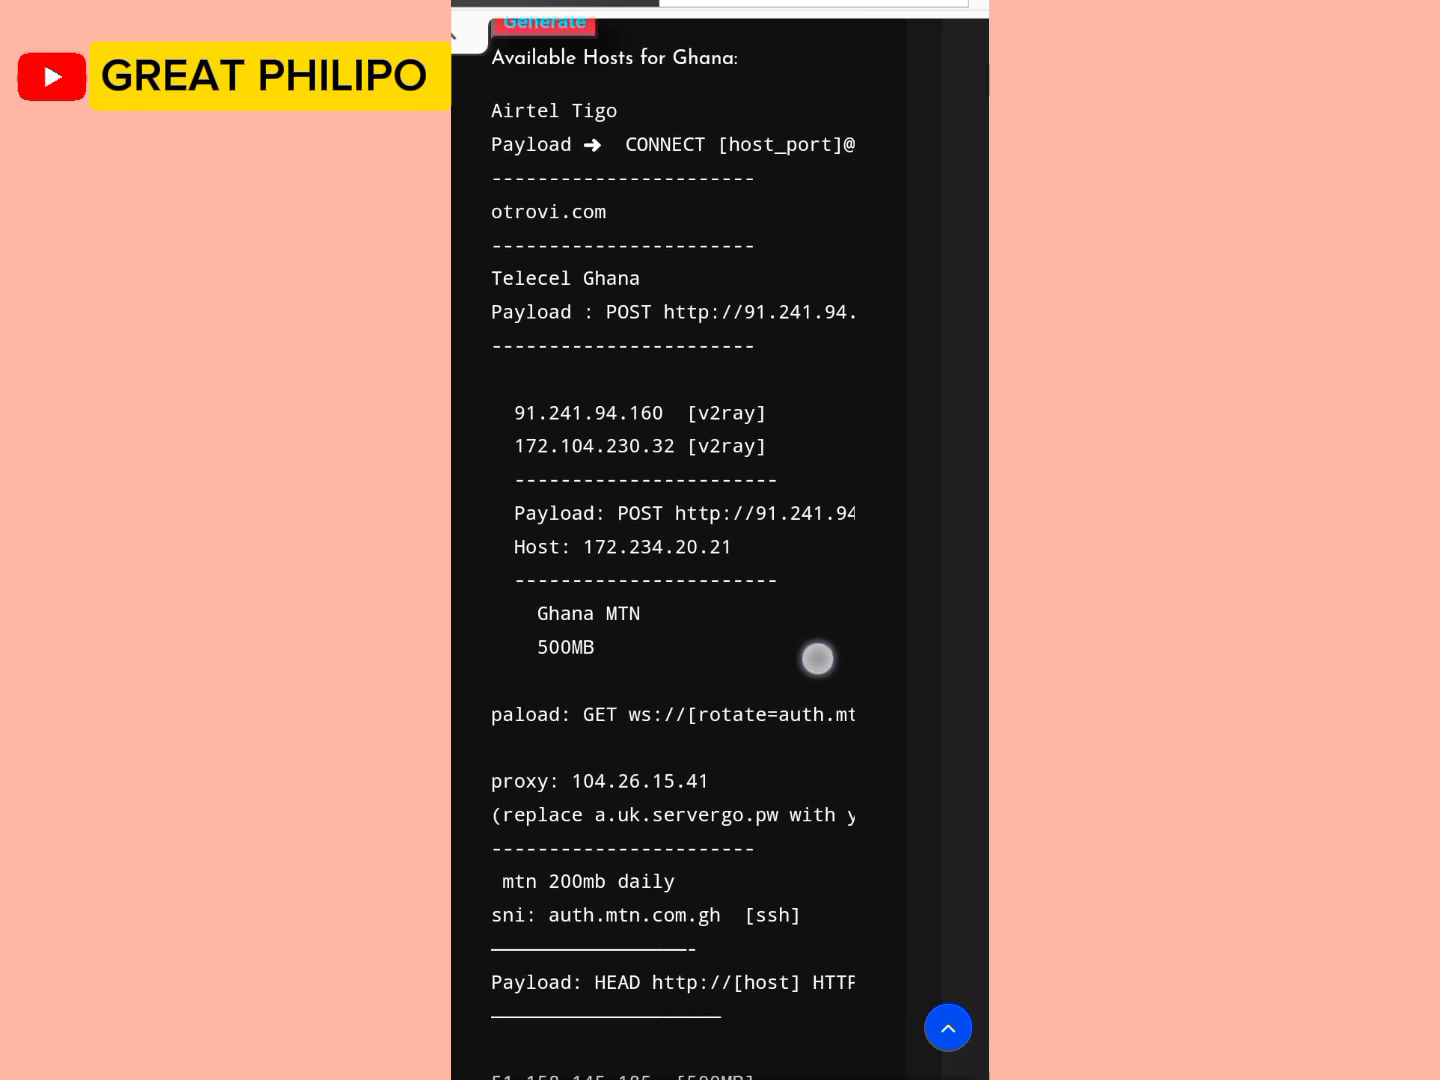
pyautogui.moveTo(805, 704); pyautogui.dragTo(818, 619)
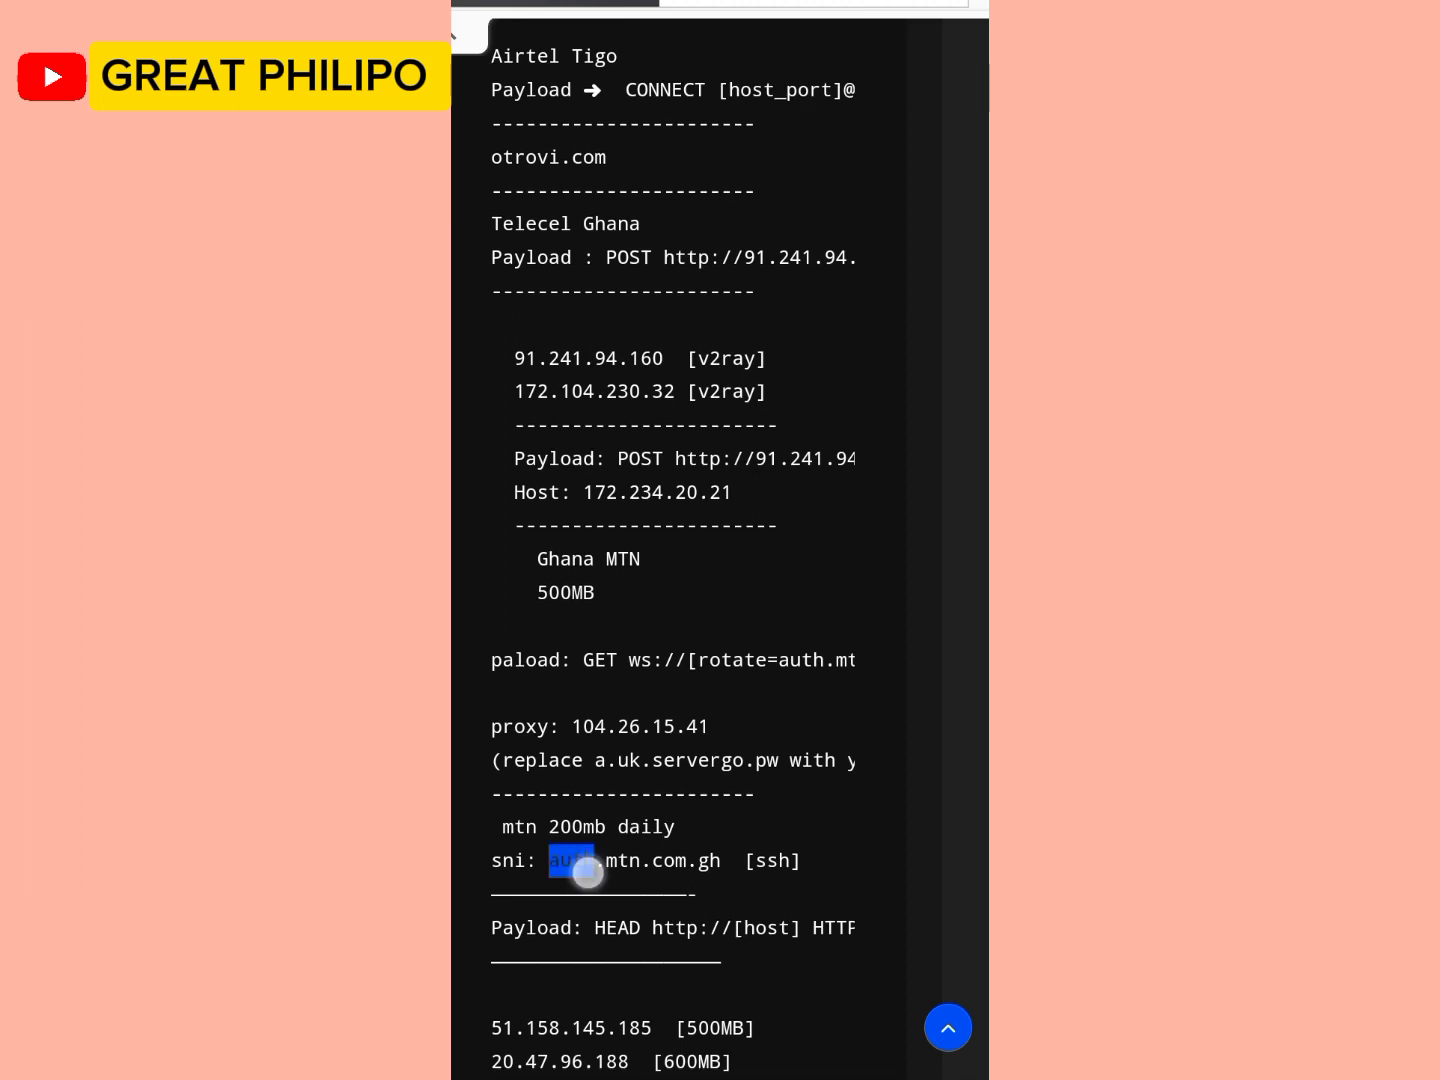
pyautogui.moveTo(588, 873); pyautogui.dragTo(656, 887)
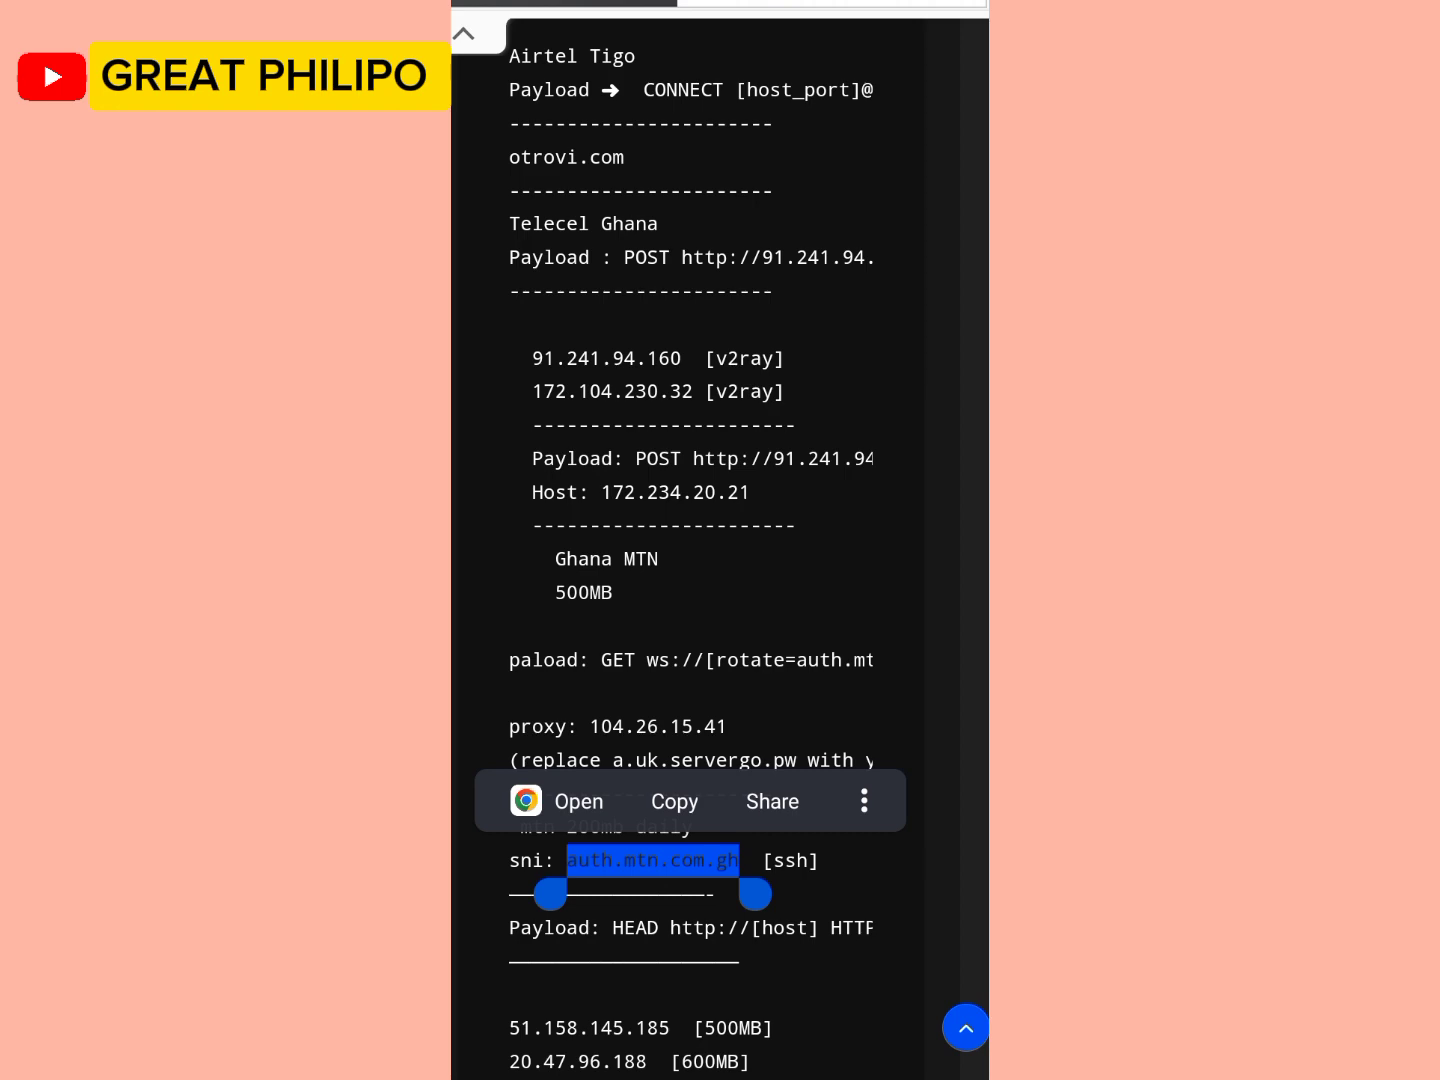
pyautogui.moveTo(810, 621)
pyautogui.mouseDown()
pyautogui.moveTo(797, 723)
pyautogui.moveTo(772, 723)
pyautogui.mouseUp()
# Switch the country to Nigeria, generate its hosts, and briefly select mymtn.com.ng
pyautogui.click(768, 705)
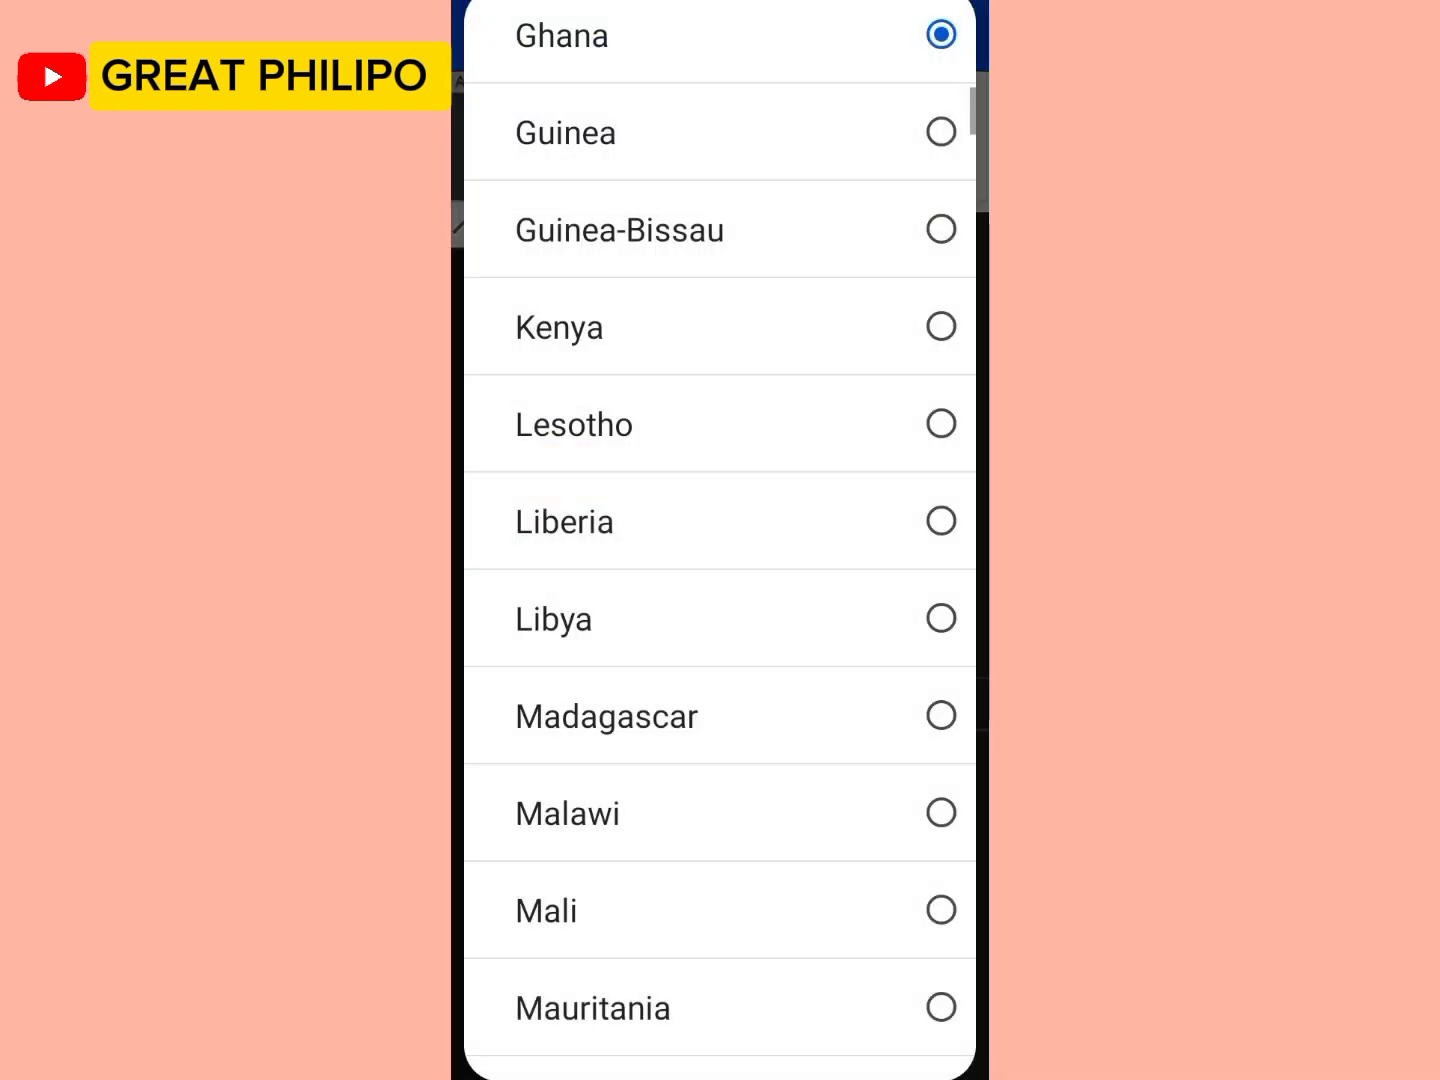
pyautogui.moveTo(824, 1013); pyautogui.dragTo(823, 671)
pyautogui.moveTo(849, 607); pyautogui.dragTo(849, 473)
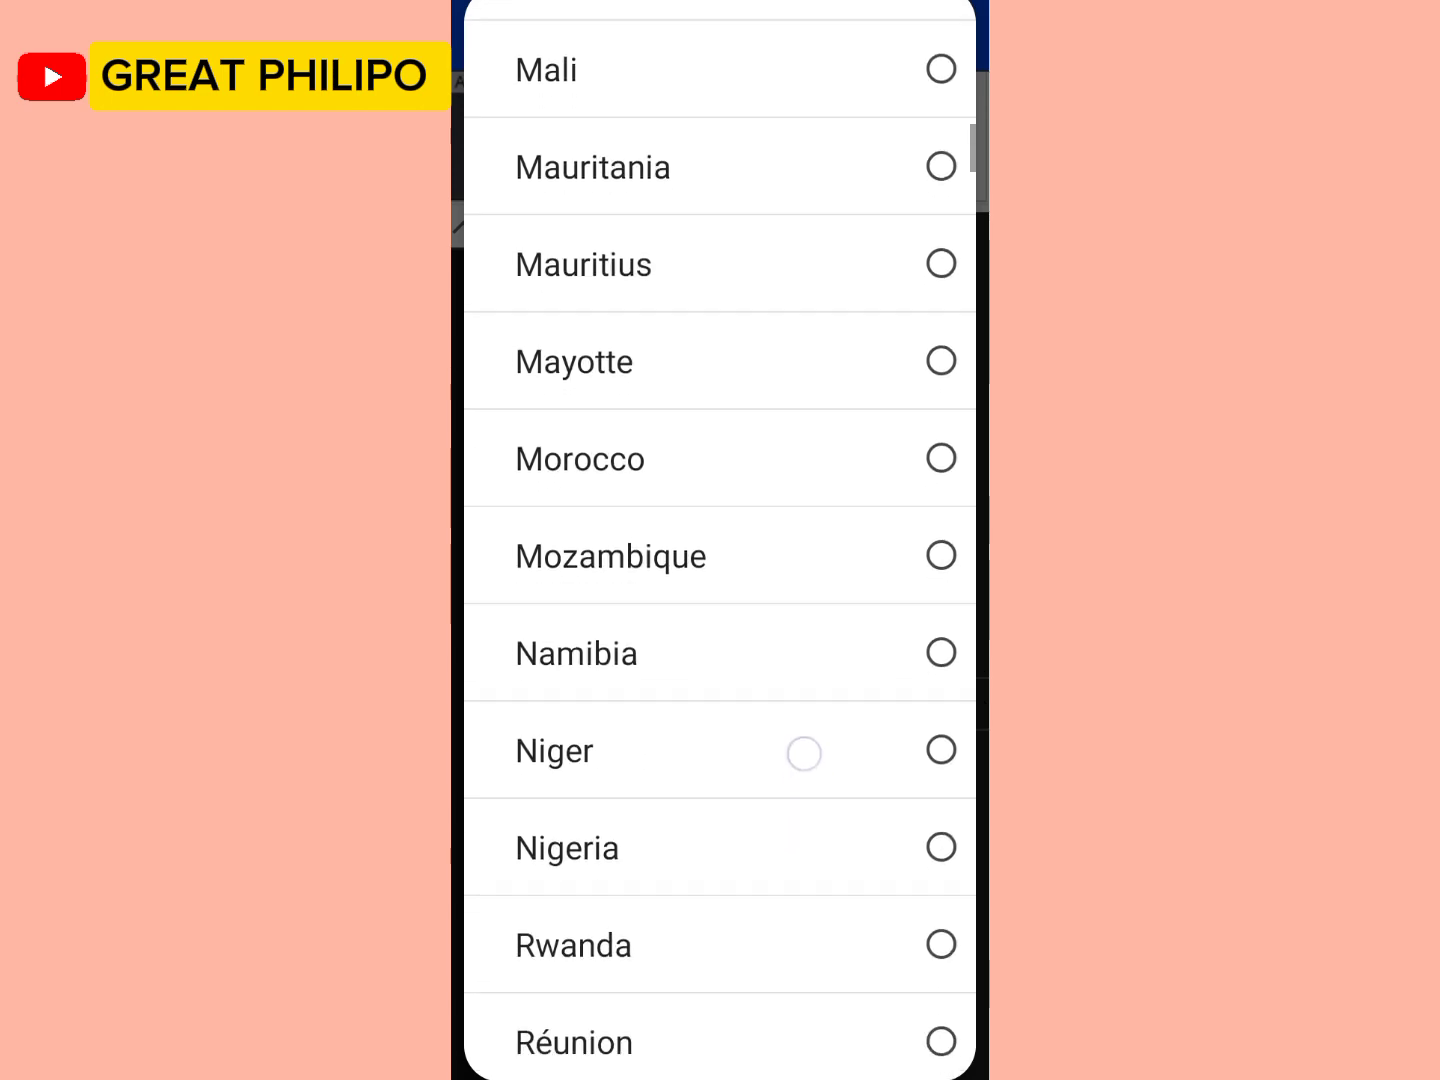
pyautogui.moveTo(803, 753); pyautogui.dragTo(804, 617)
pyautogui.click(771, 717)
pyautogui.moveTo(810, 875); pyautogui.dragTo(801, 614)
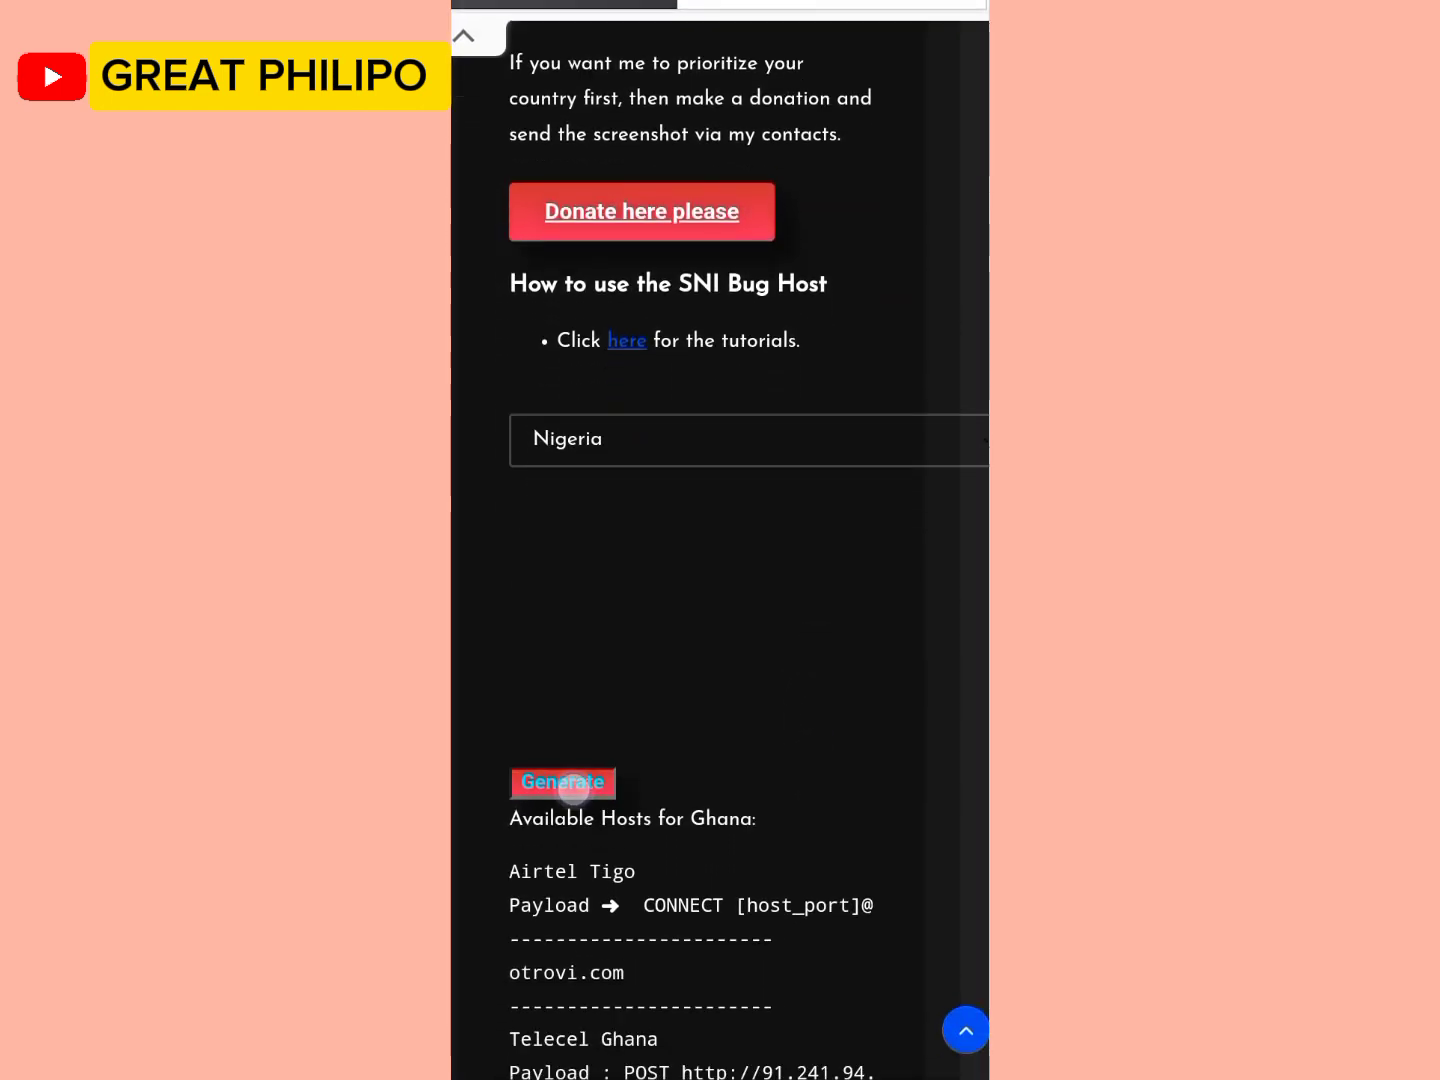
pyautogui.click(574, 788)
pyautogui.moveTo(784, 925); pyautogui.dragTo(785, 739)
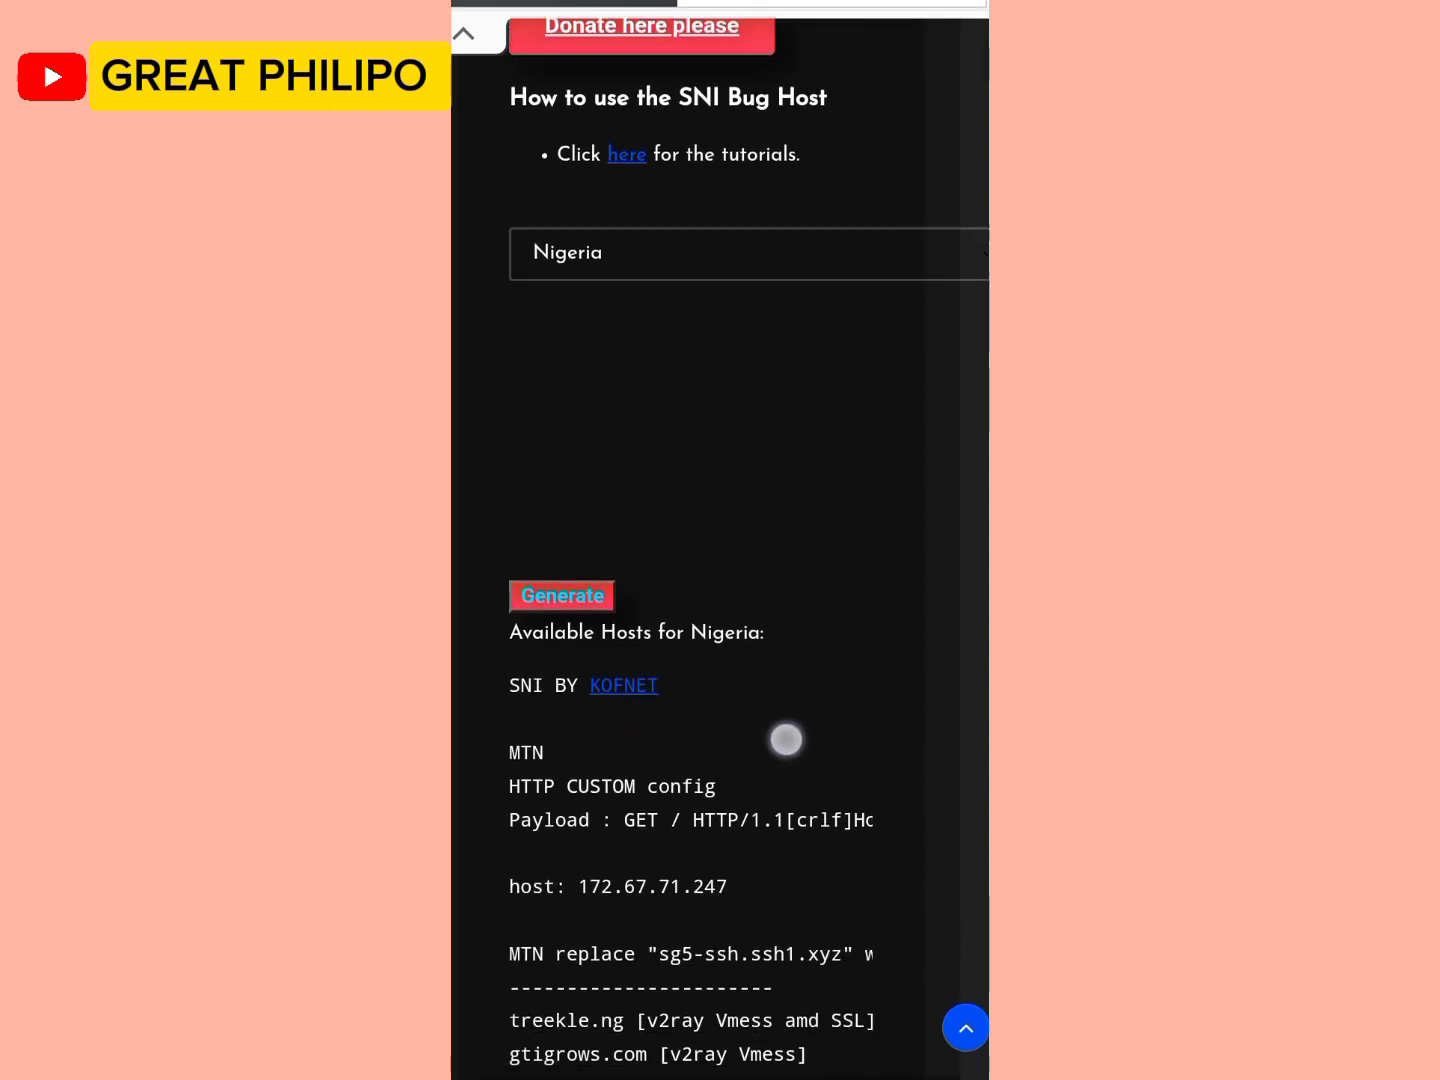
pyautogui.moveTo(800, 862)
pyautogui.mouseDown()
pyautogui.moveTo(810, 697)
pyautogui.moveTo(778, 808)
pyautogui.moveTo(781, 736)
pyautogui.moveTo(807, 698)
pyautogui.mouseUp()
pyautogui.click(751, 923)
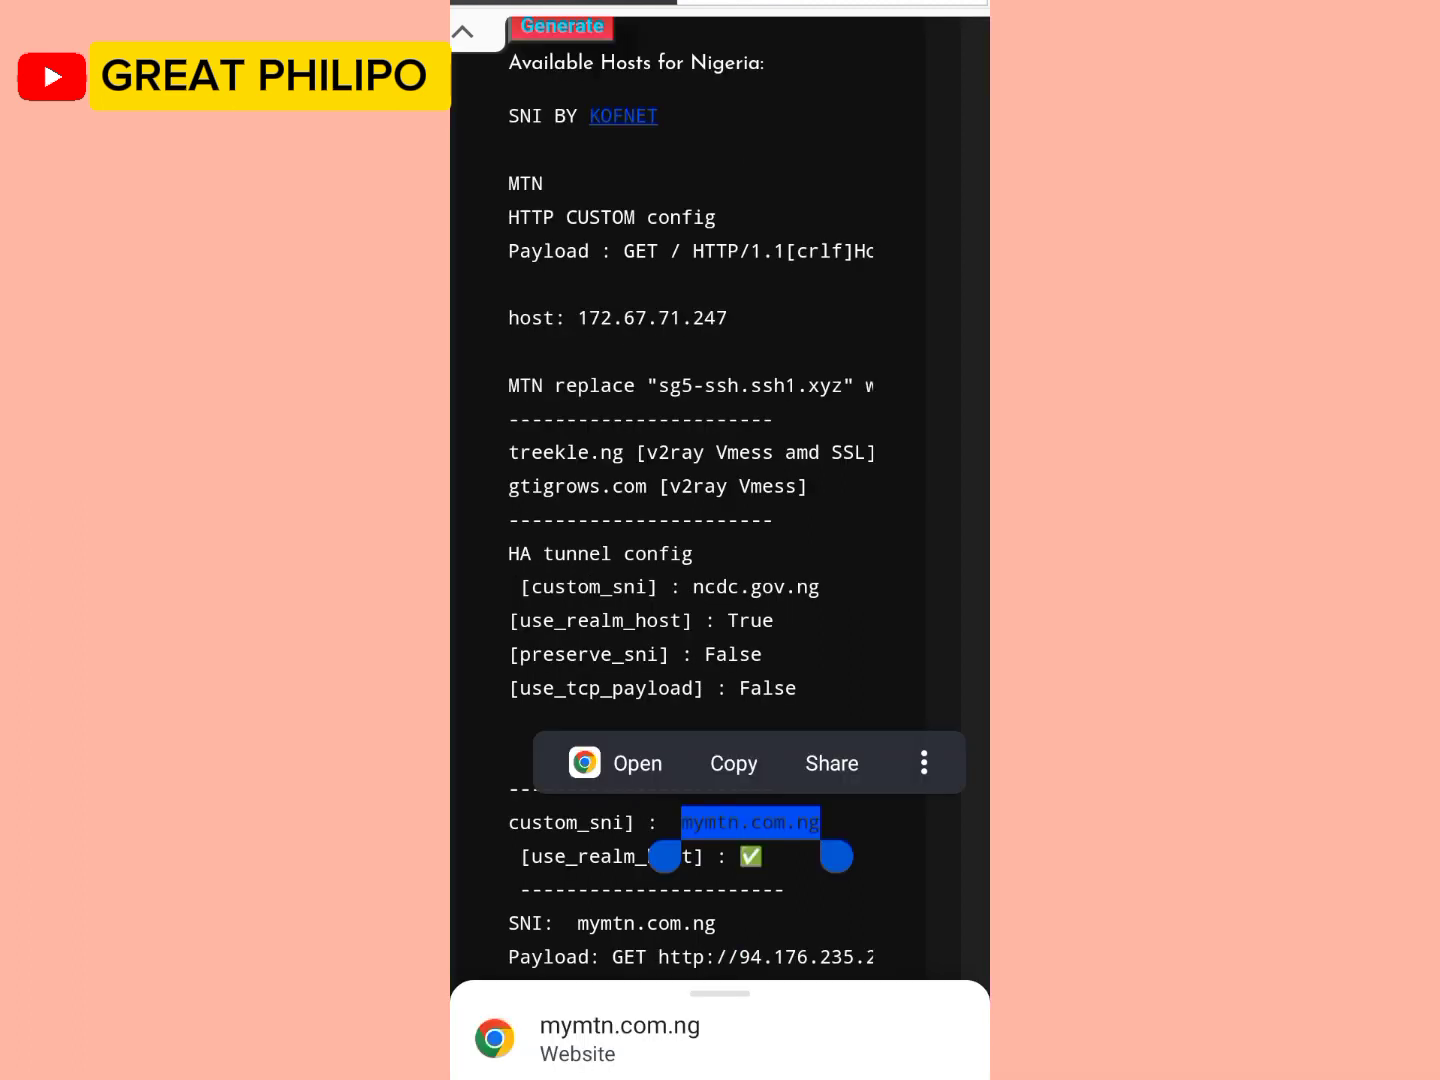
pyautogui.click(808, 606)
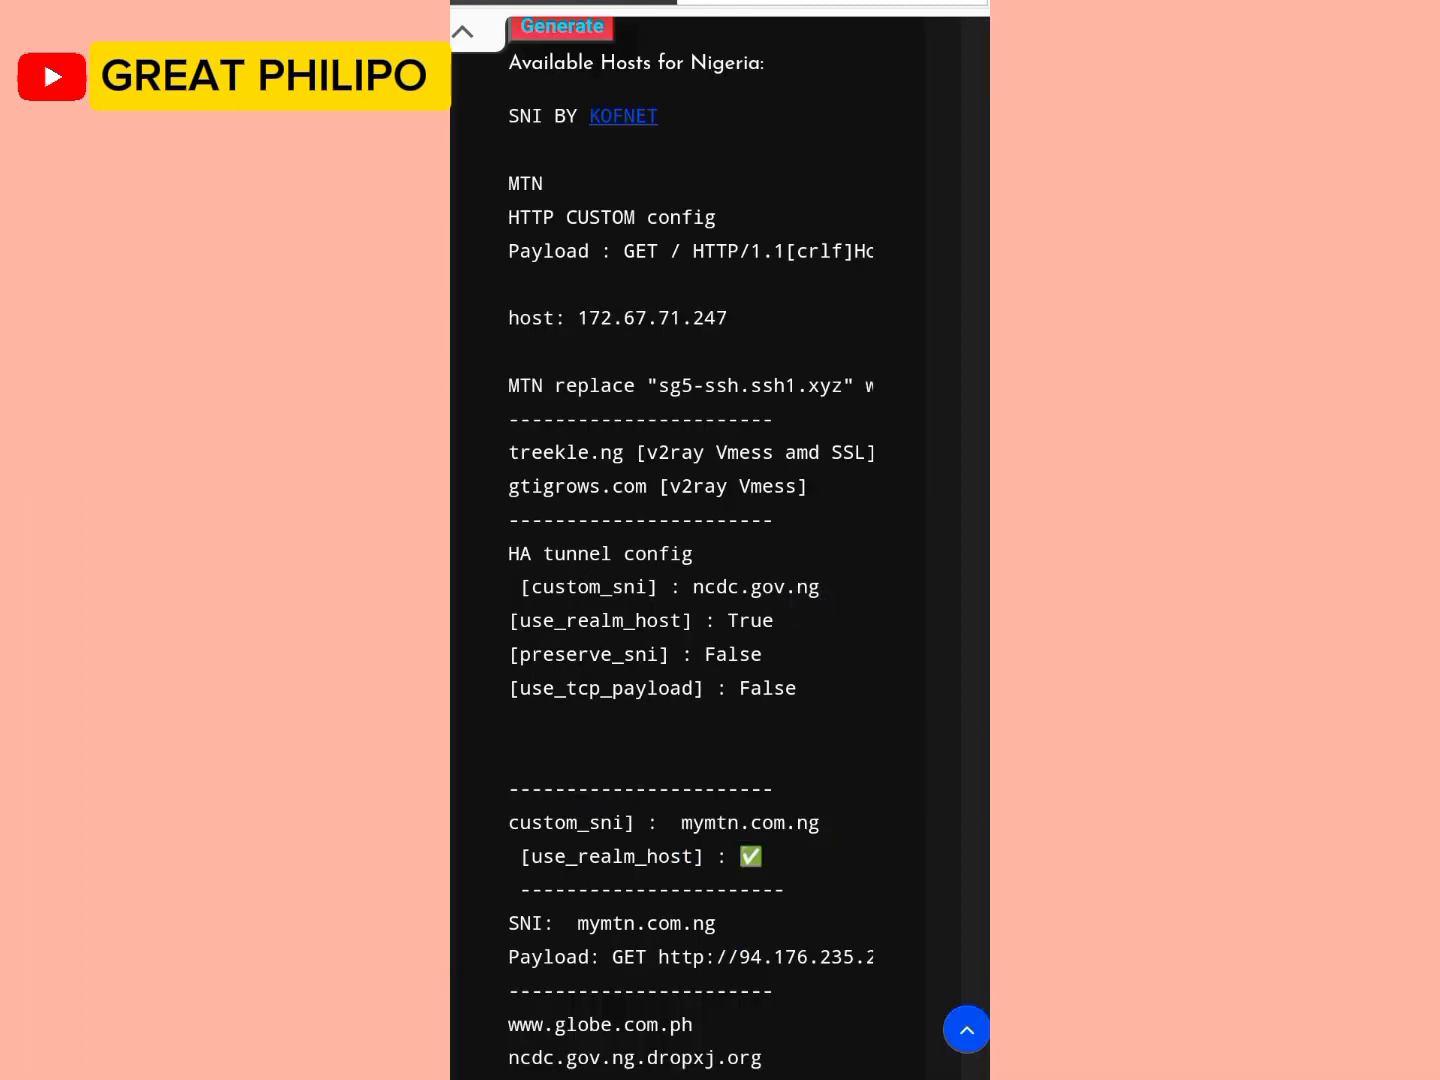